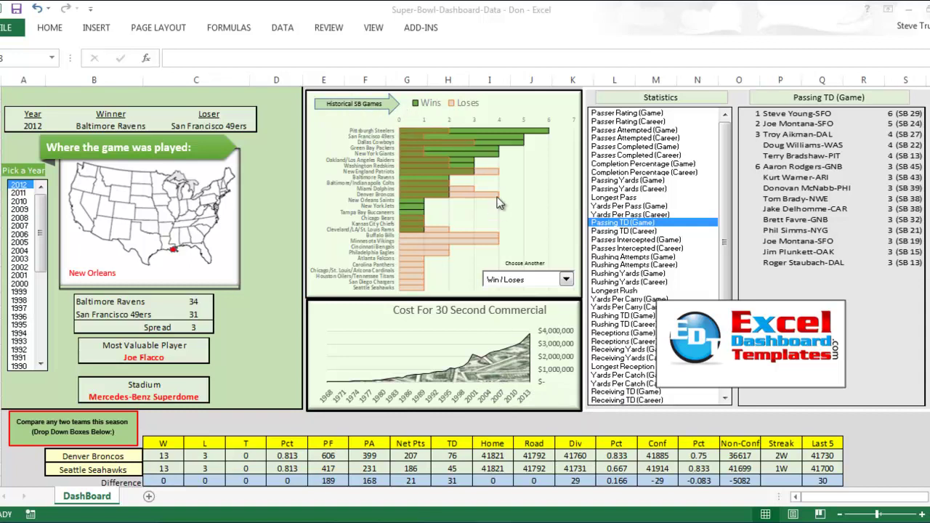
Step: Switch the historical Super Bowl games chart to Points For / Against and then to SB Games
click(566, 280)
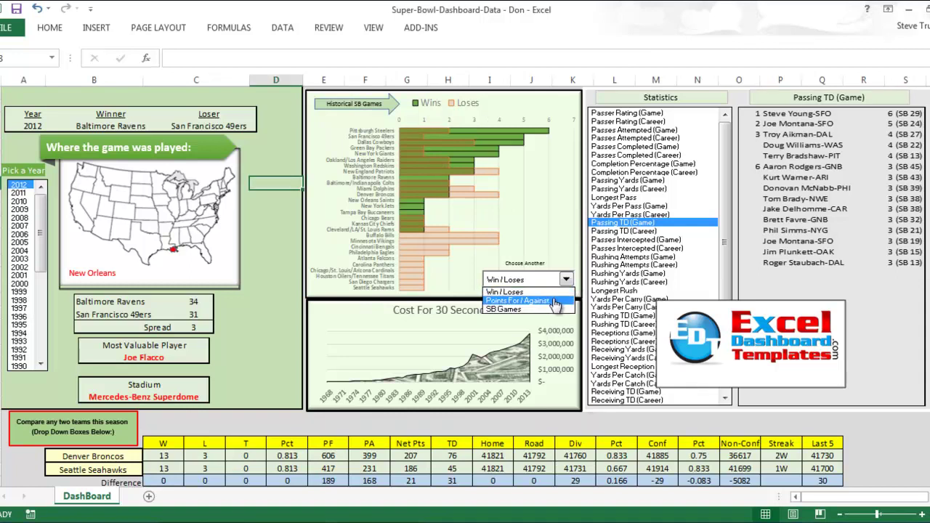
click(555, 301)
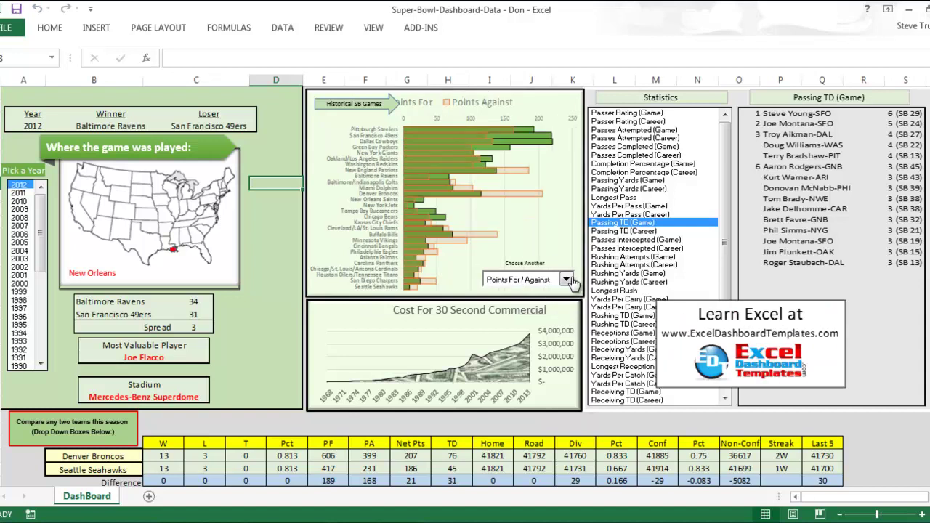
click(566, 280)
click(547, 311)
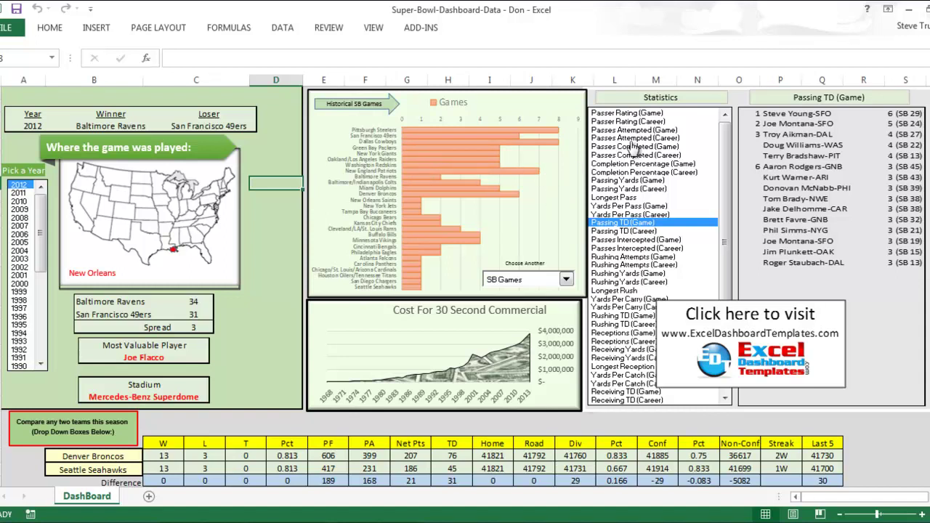
Step: Show the statistics rankings for Passer Rating, Passing Yards, Longest Pass, Passing TD and Passes Completed (Career), ending on Passing Yards (Game)
click(644, 122)
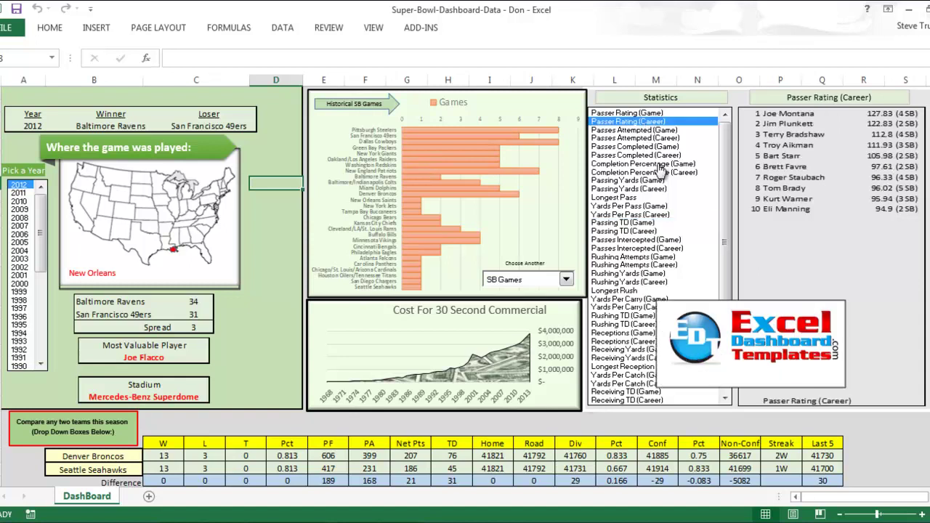
click(656, 189)
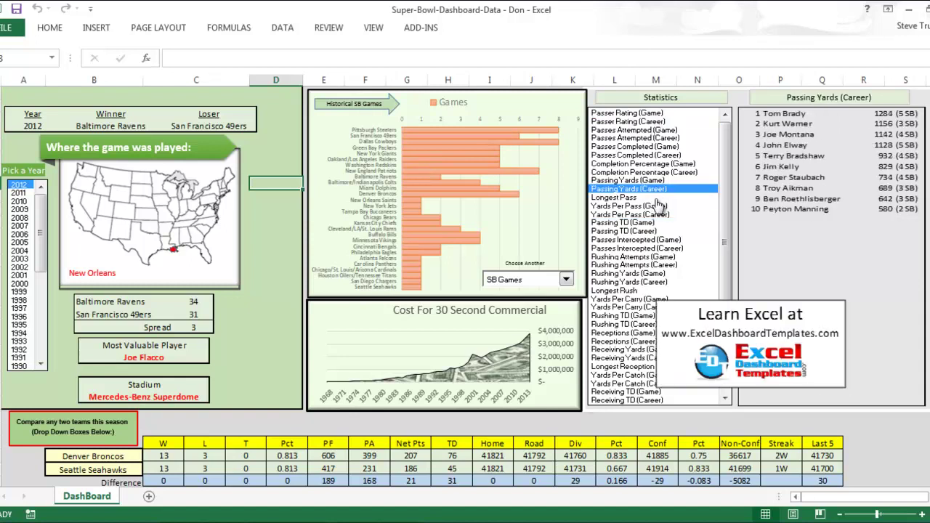
click(656, 197)
click(657, 231)
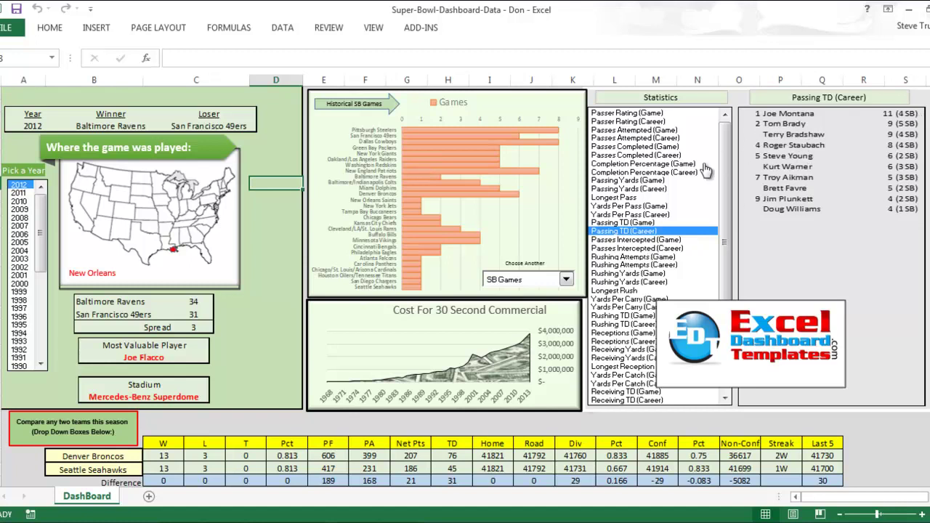
click(664, 155)
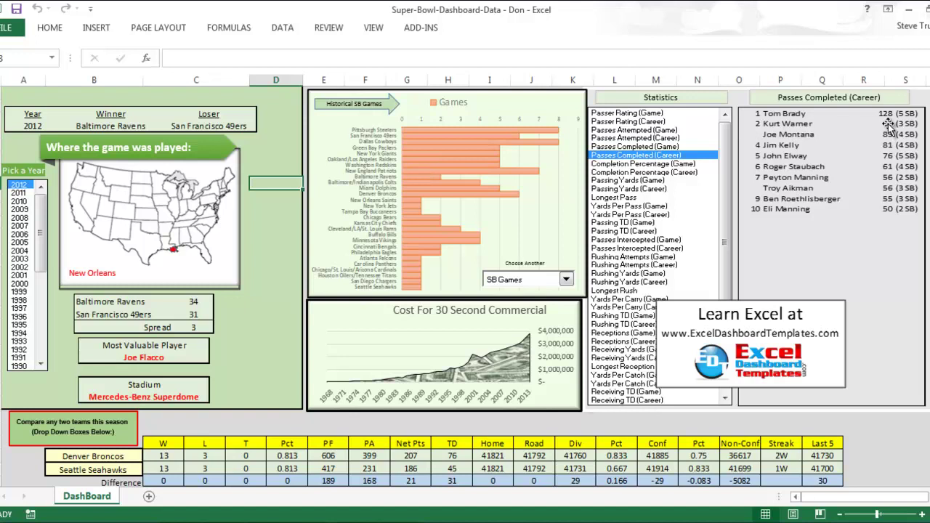
click(681, 182)
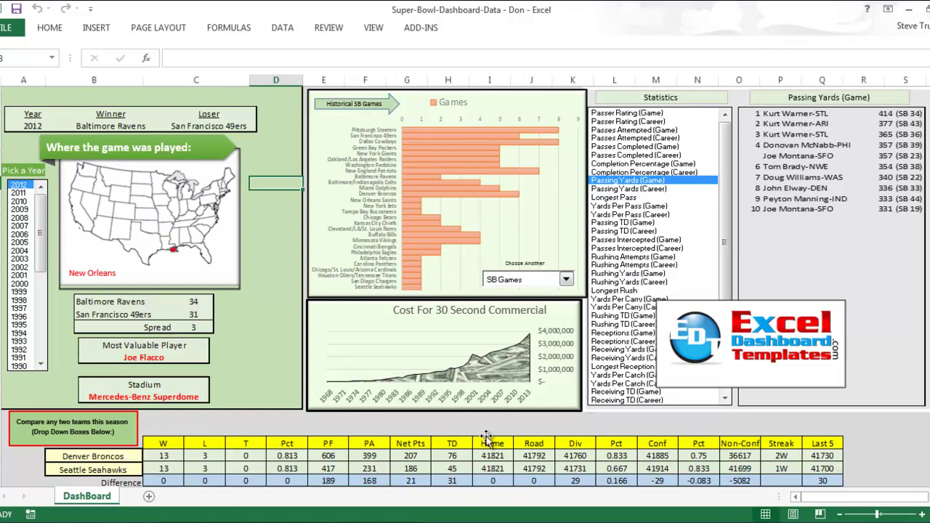
Step: Set the first team in the season comparison to San Francisco 49ers
click(170, 417)
click(123, 458)
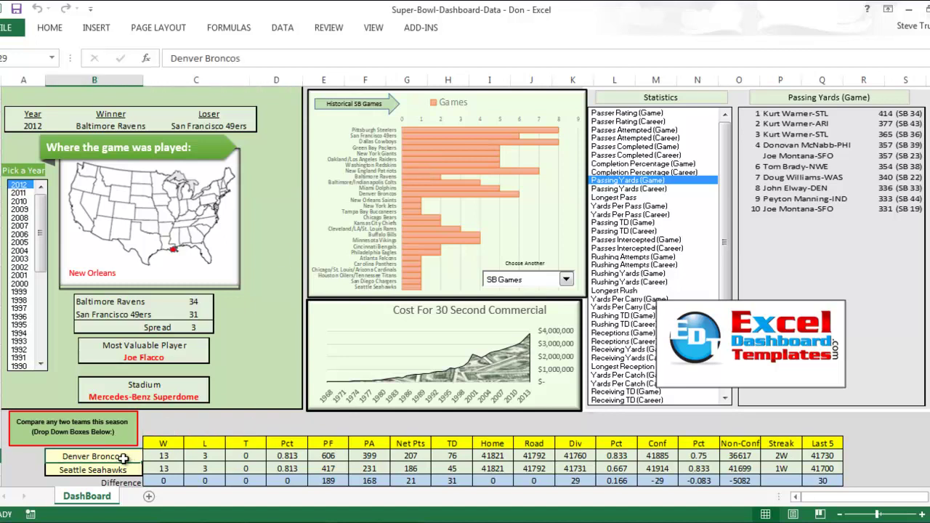
key(alt+Down)
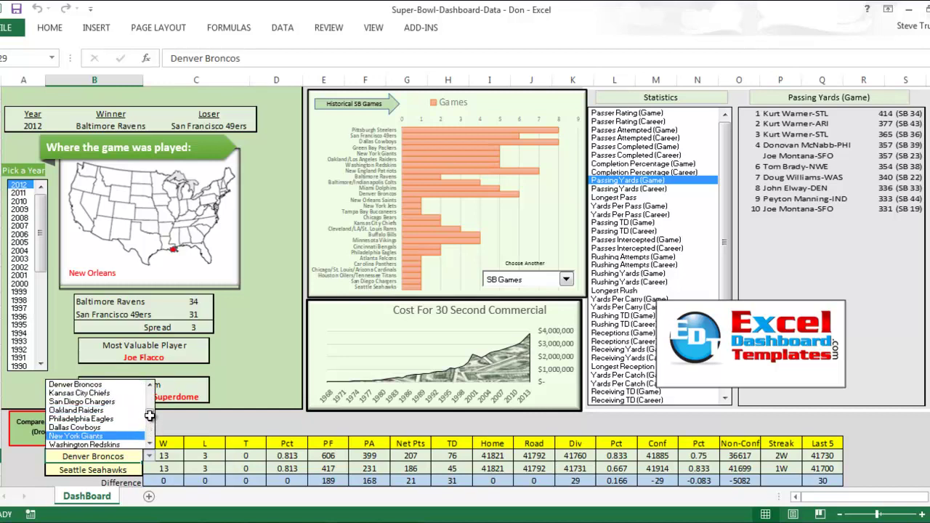
scroll(149, 415, down, 5)
click(109, 427)
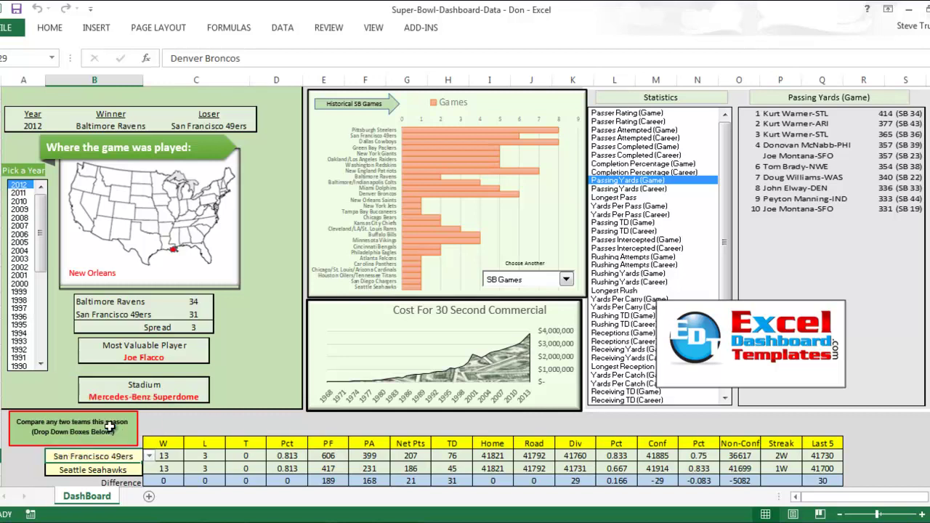
Step: Set the second team in the season comparison to New England Patriots
click(127, 470)
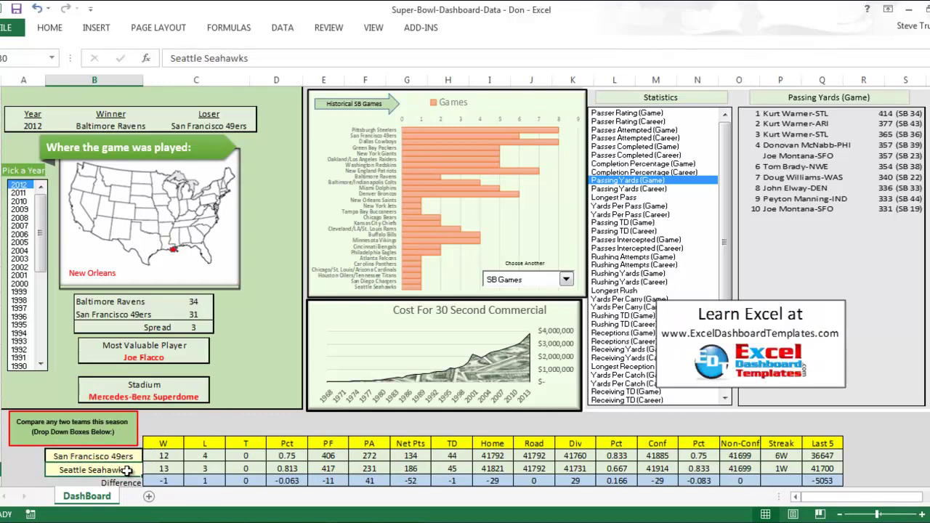
click(127, 470)
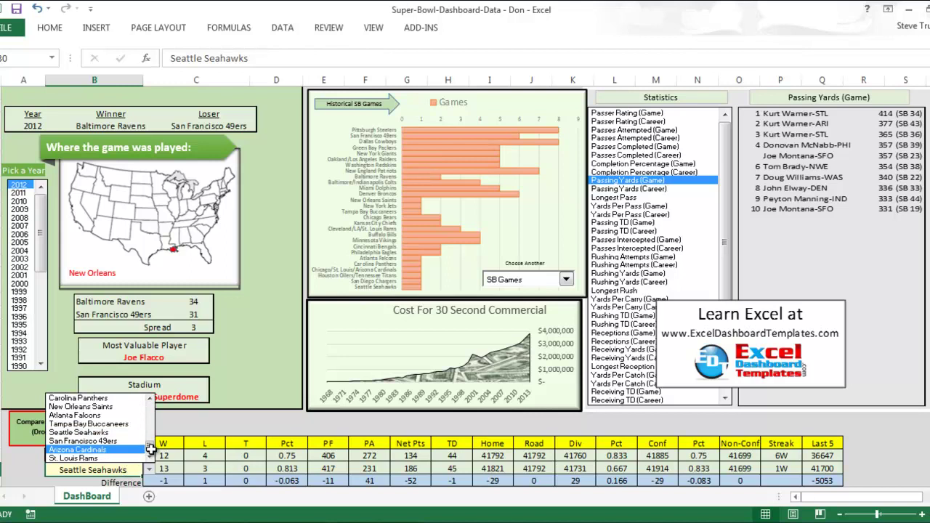
drag(149, 448, 147, 411)
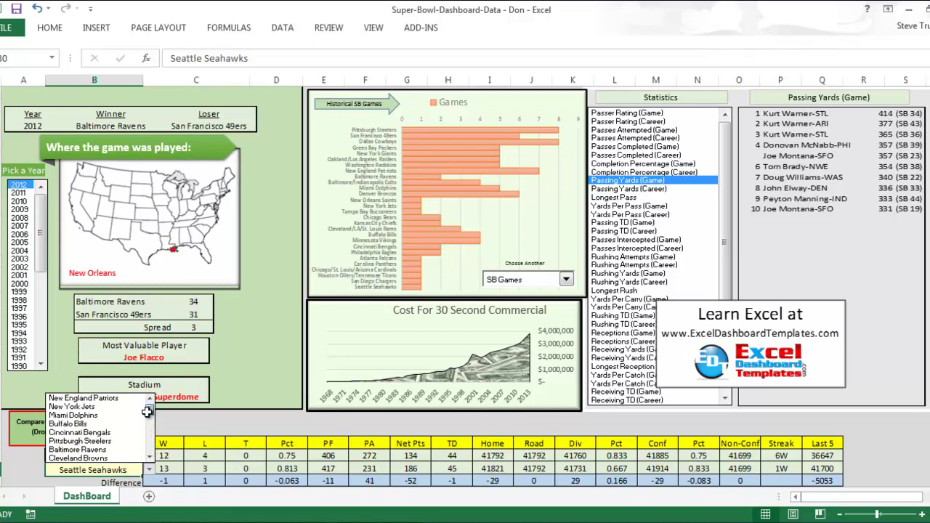
click(129, 399)
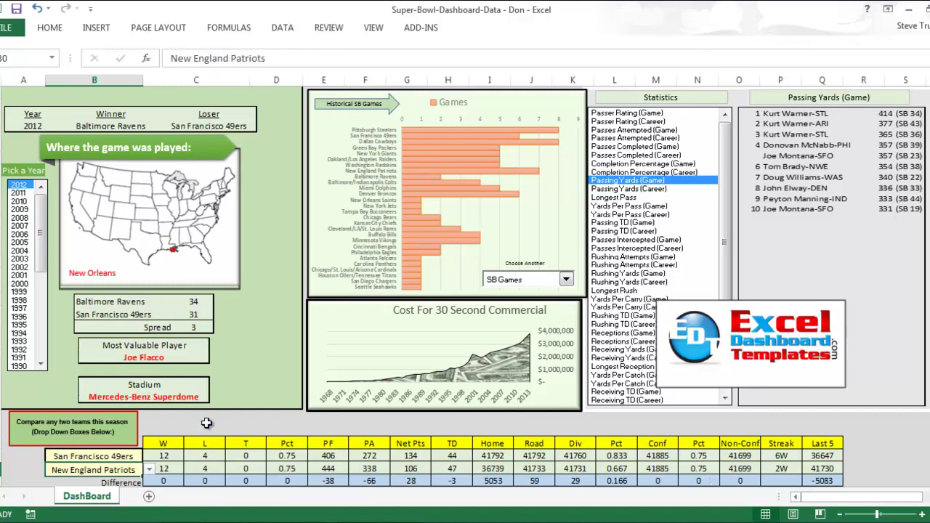
Step: Examine the team comparison table and its Difference row, then deselect the table picture
click(206, 420)
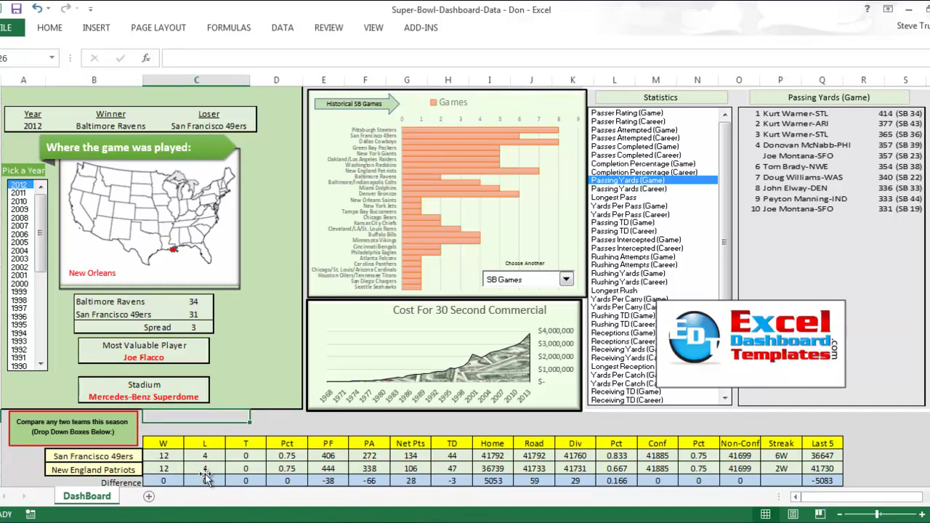
click(171, 482)
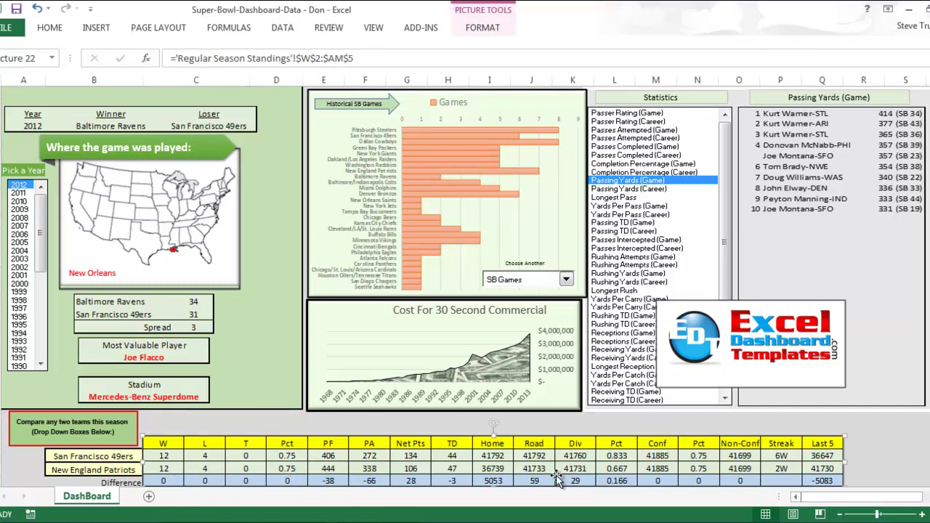
click(230, 327)
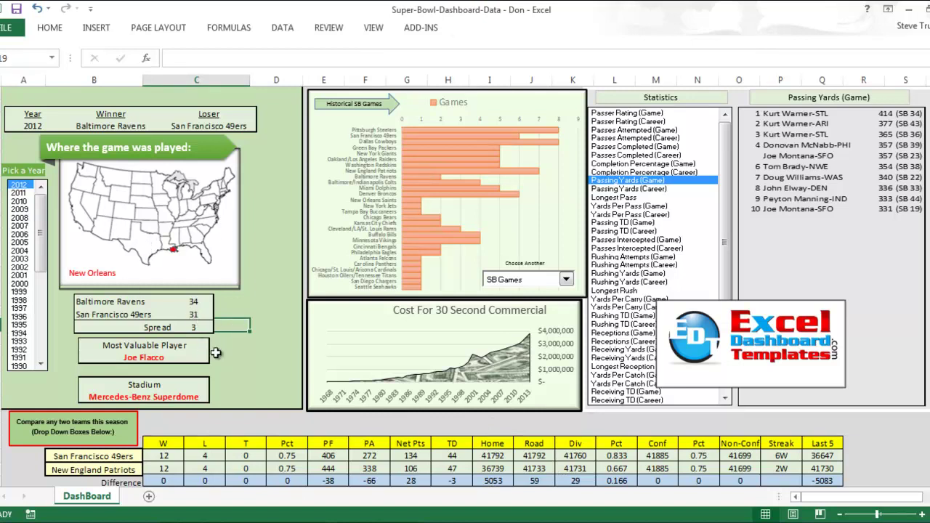
click(242, 365)
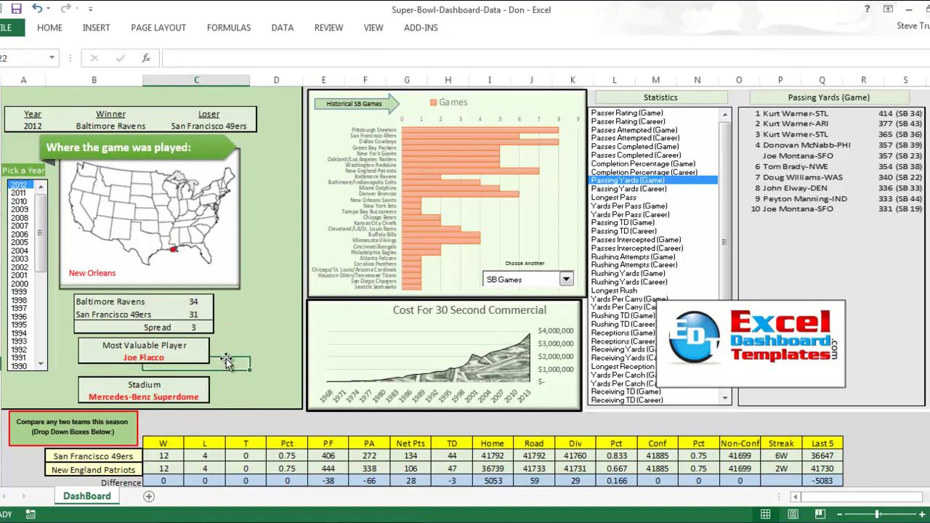
Step: Show the game details and map location for 2007, 2009, 2005, 1997 and 2008, ending on 2001
click(20, 227)
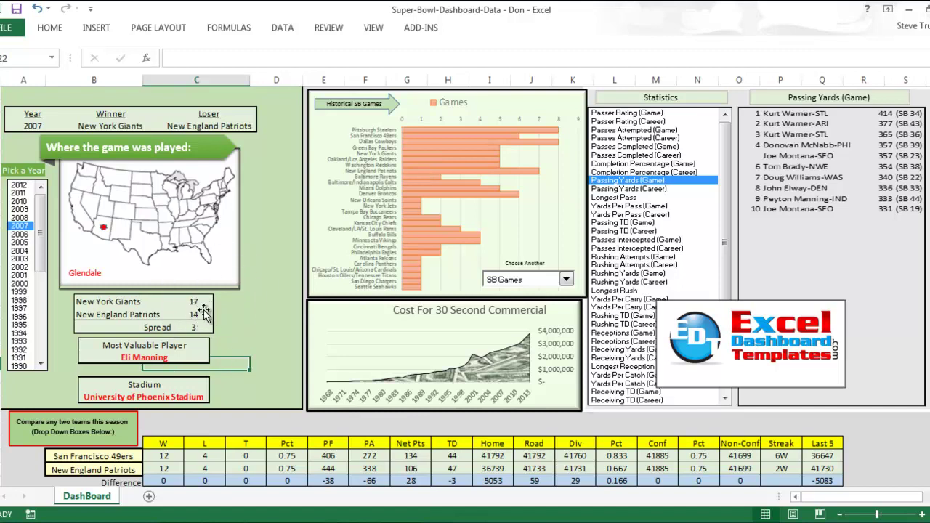
click(19, 209)
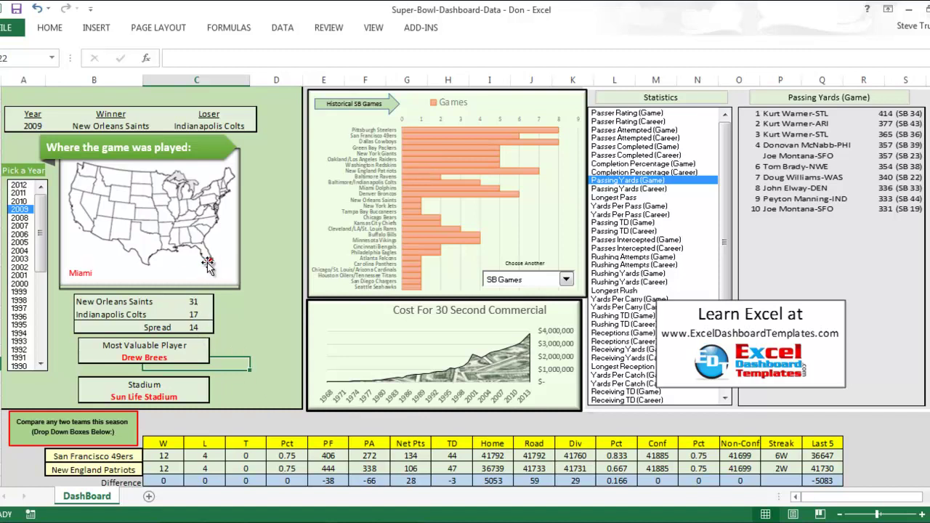
click(24, 242)
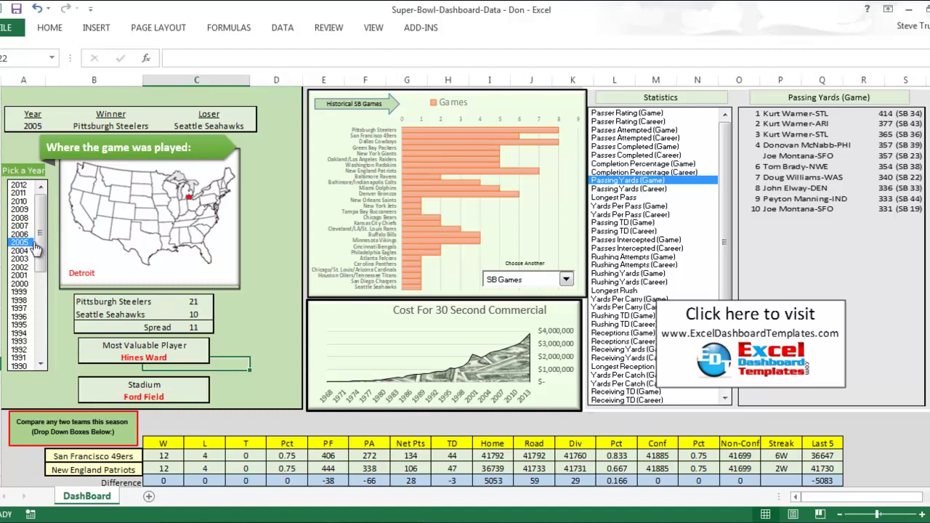
click(19, 309)
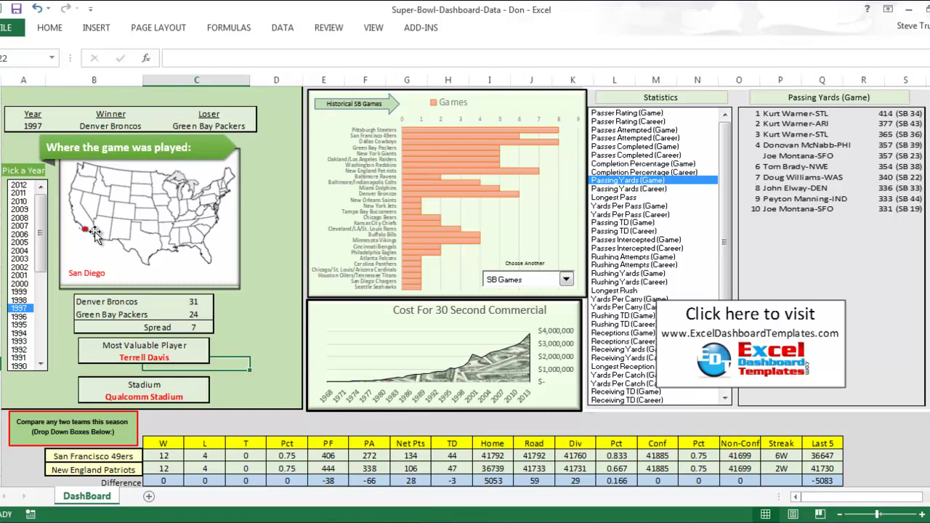
click(19, 217)
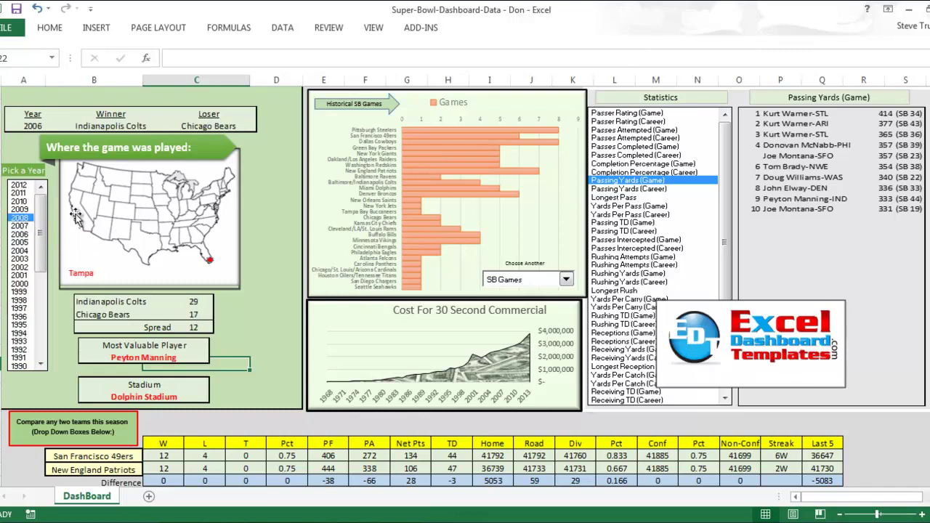
click(22, 276)
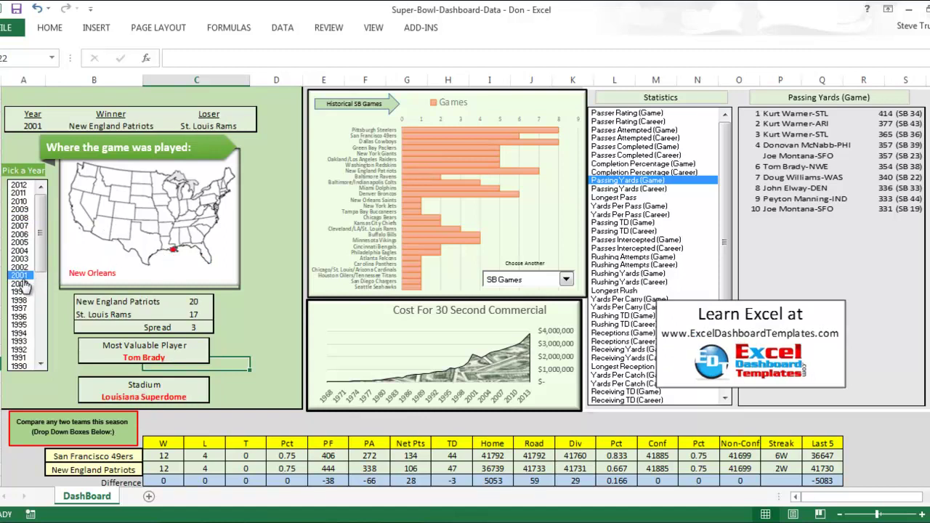
Step: Select the game location map picture and inspect the named reference in its formula without changing it
click(135, 249)
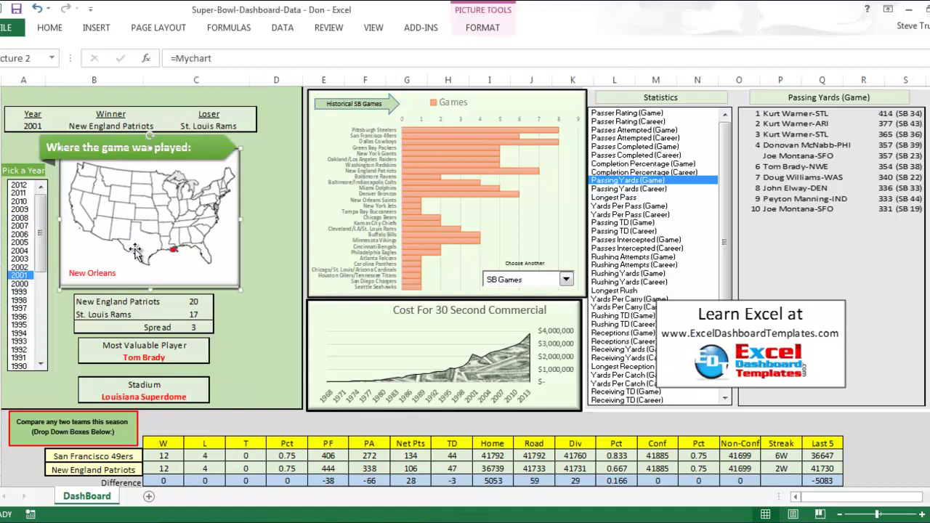
click(490, 34)
click(208, 61)
drag(217, 61, 184, 61)
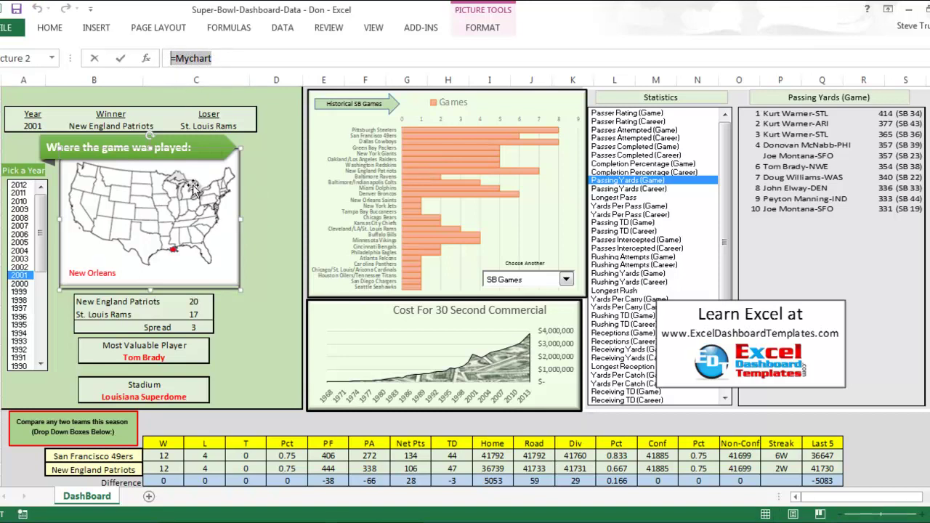
key(Return)
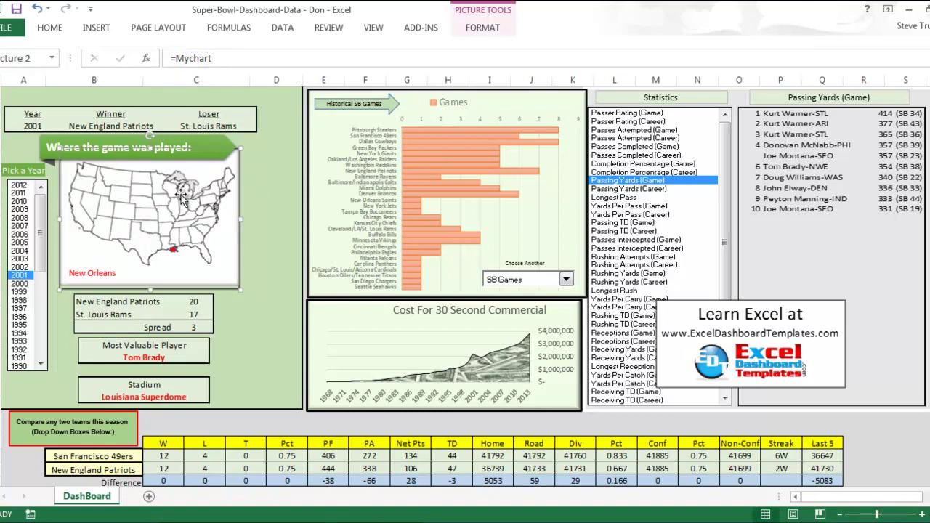
Step: Open the Name Manager and find the definition of the Mychart name
click(229, 28)
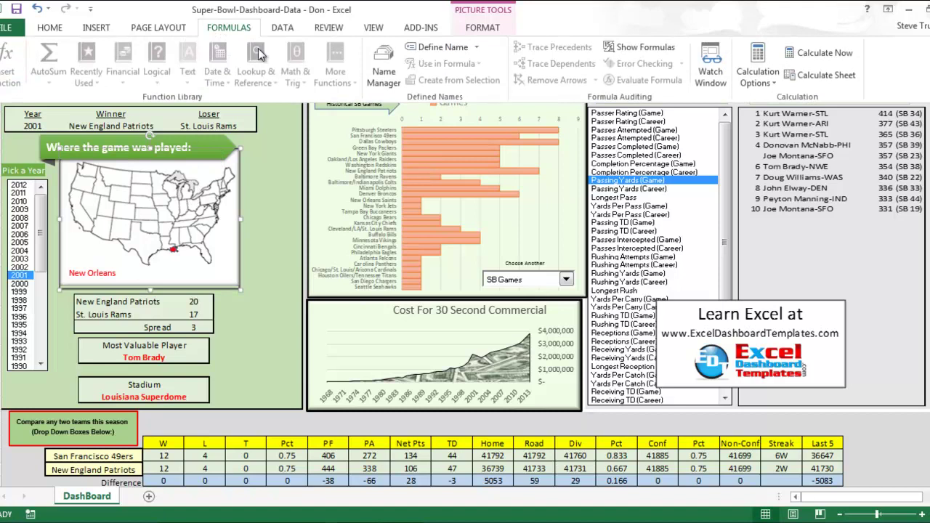
click(380, 58)
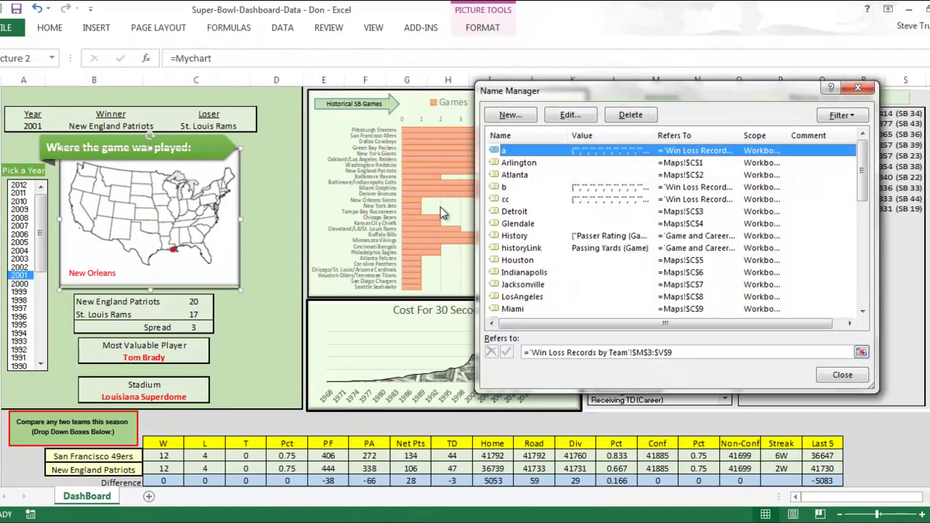
drag(536, 99, 282, 83)
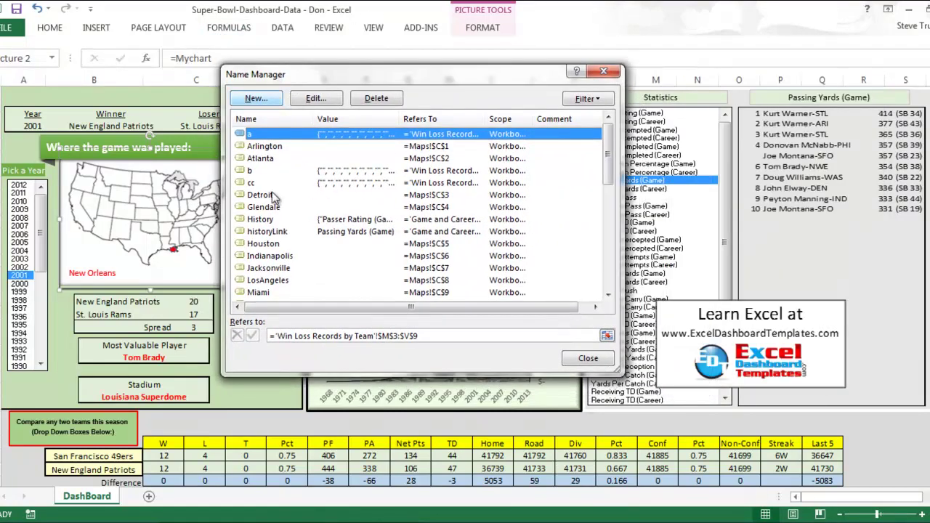
click(273, 196)
scroll(274, 204, down, 2)
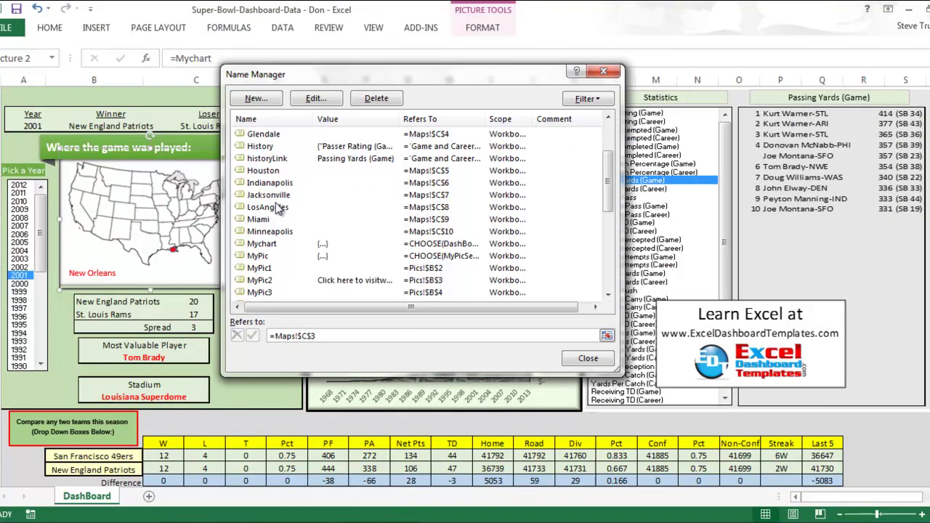
click(282, 245)
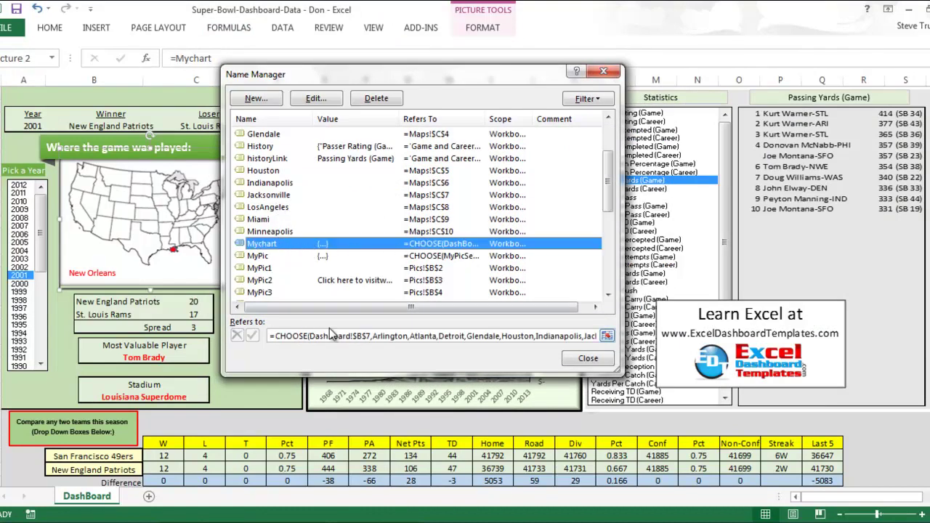
Step: Examine the CHOOSE formula behind the Mychart name, including its Dashboard!$B$7 index and list of city names, without changing it
click(303, 334)
drag(270, 336, 330, 332)
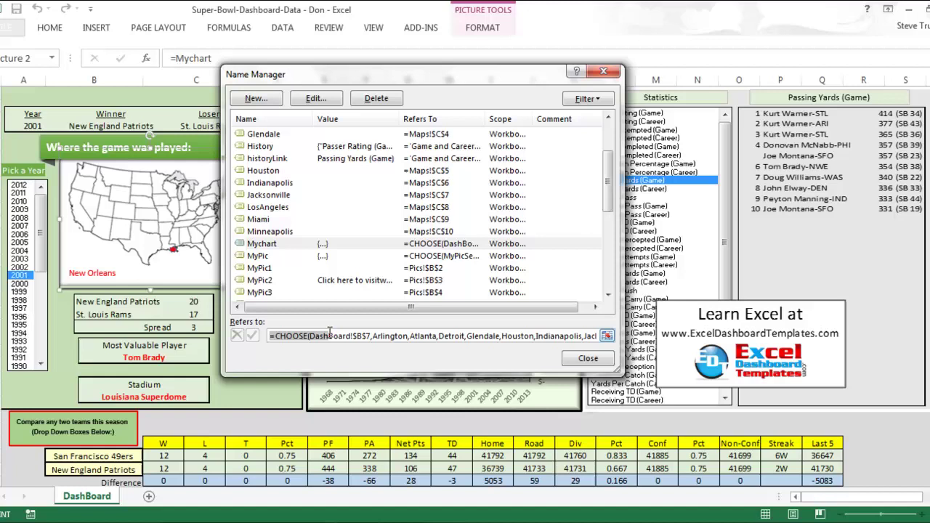
click(371, 338)
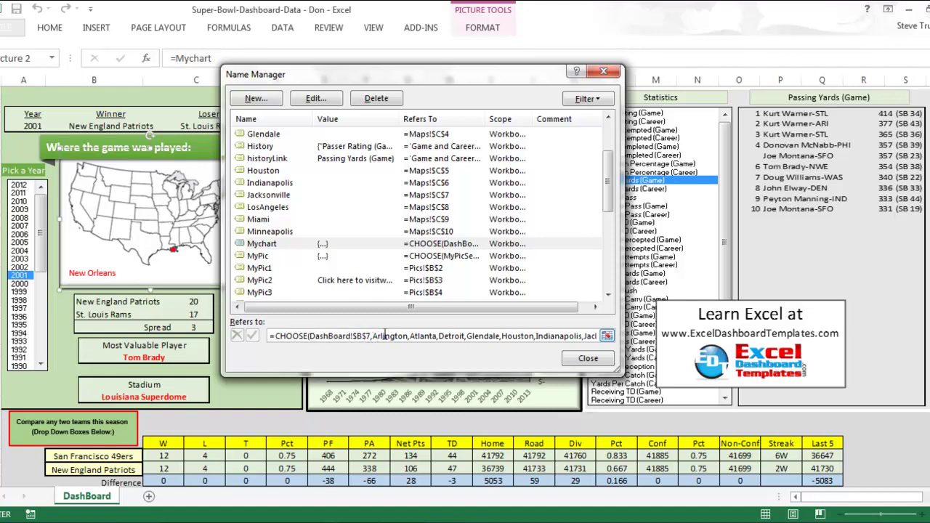
drag(372, 336, 416, 331)
click(416, 333)
double_click(452, 336)
double_click(482, 336)
drag(358, 338, 396, 336)
click(376, 336)
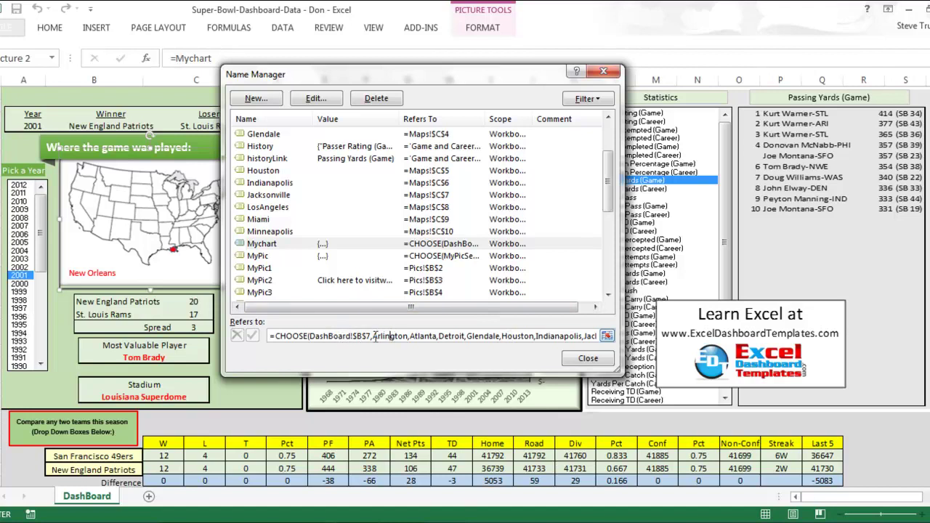
click(420, 336)
click(573, 239)
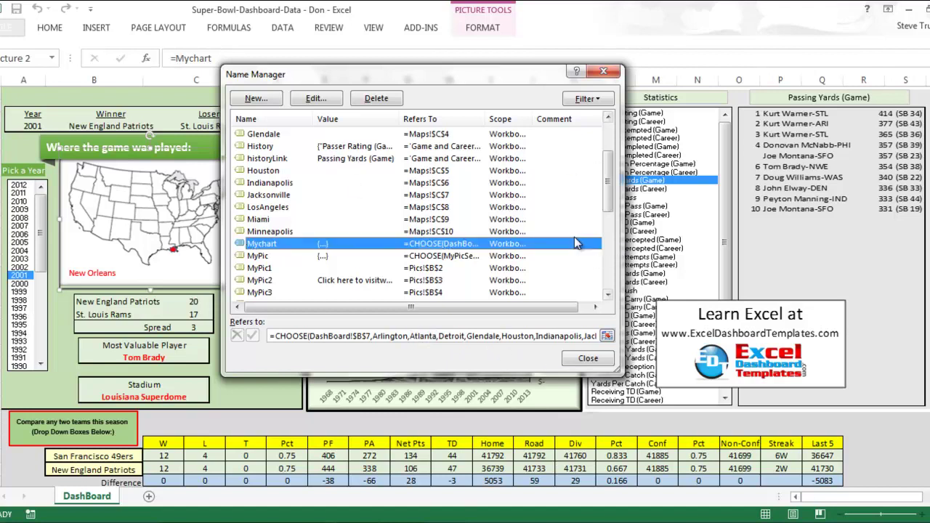
Step: Check the cell reference behind the Atlanta name on the Maps sheet, then close the Name Manager
drag(602, 175, 594, 140)
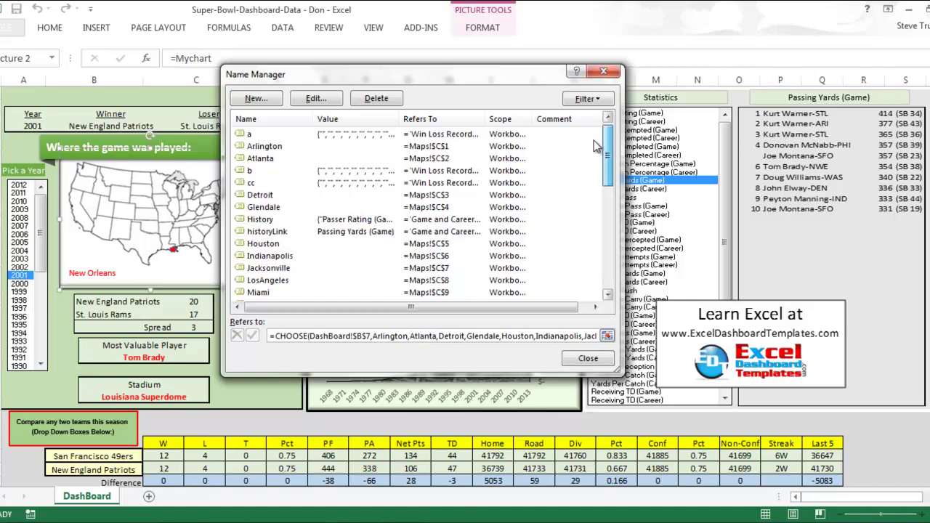
click(298, 162)
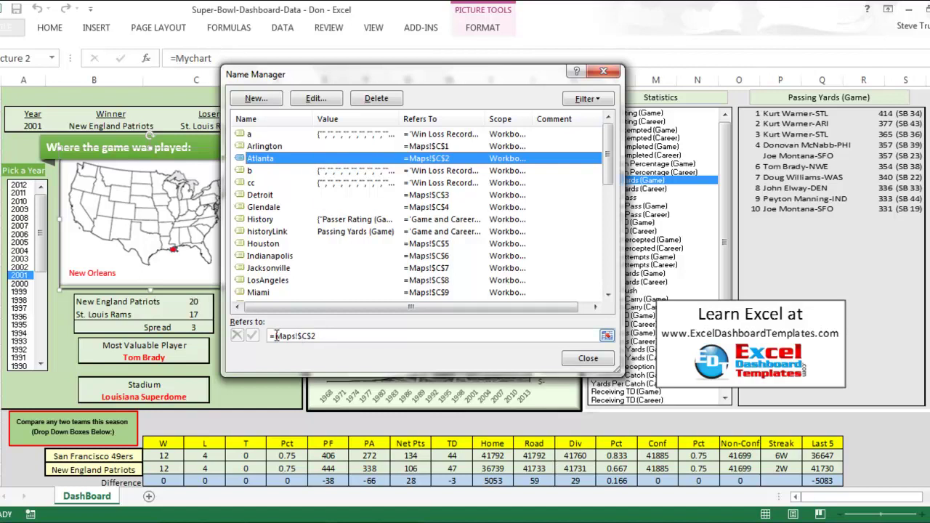
click(307, 336)
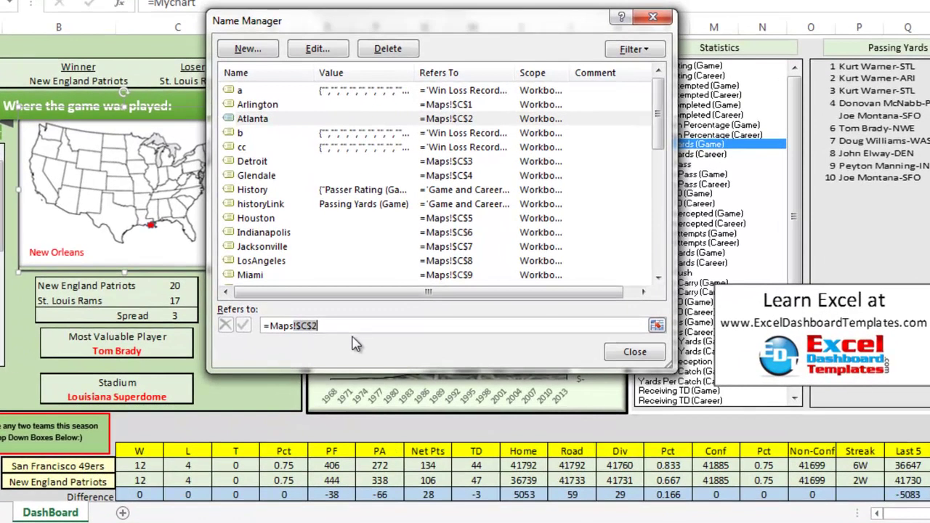
key(Escape)
key(Escape)
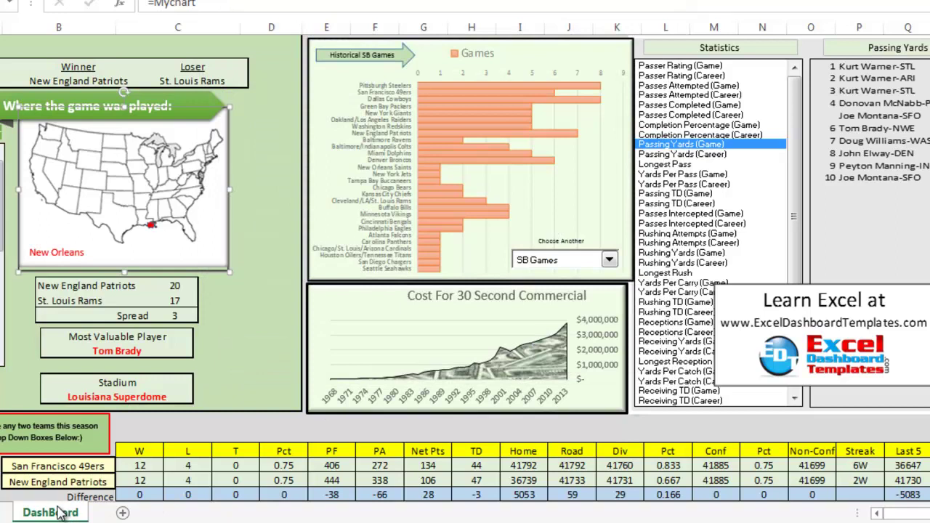
Step: Unhide the Maps sheet
right_click(61, 512)
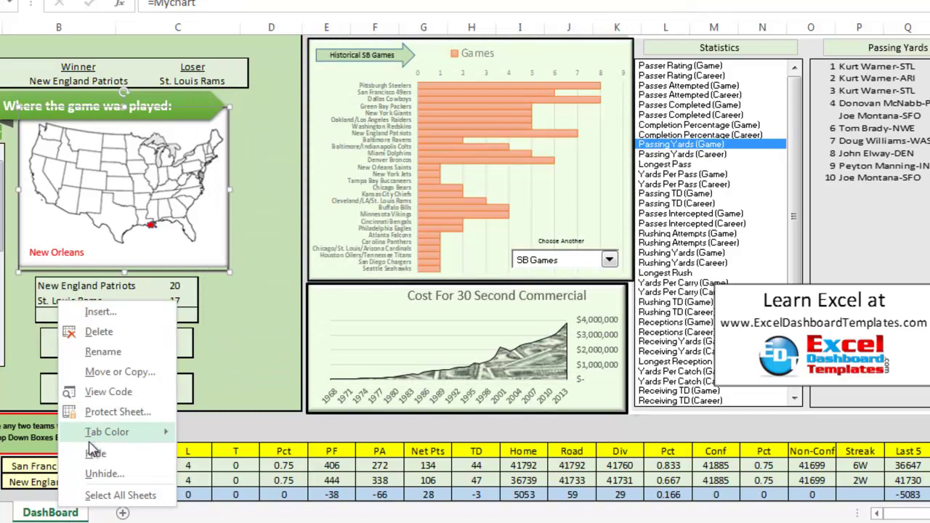
click(128, 476)
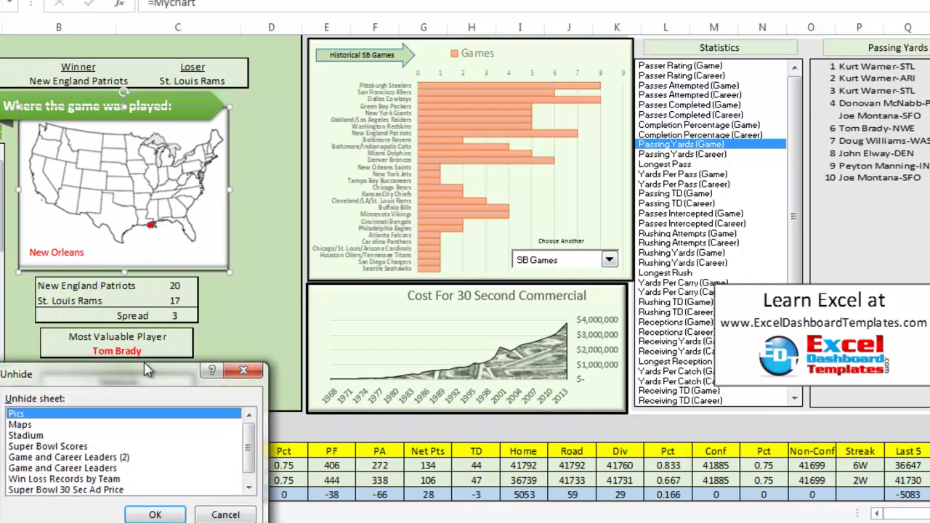
drag(154, 339, 170, 322)
click(98, 363)
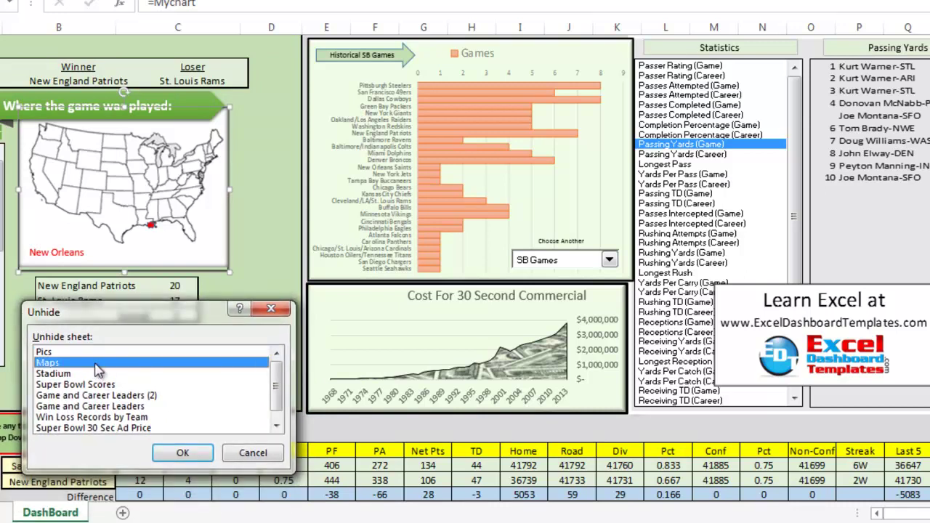
click(156, 452)
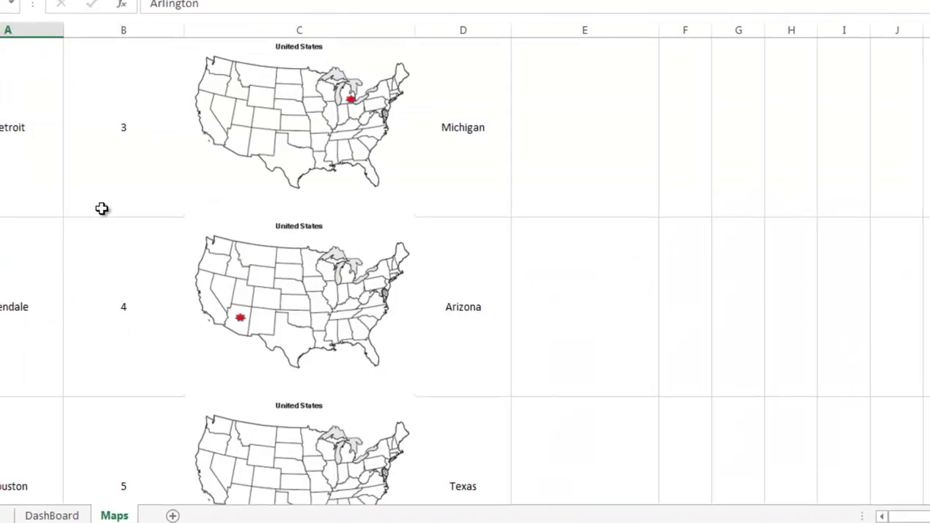
Step: Inspect the Arlington map picture and its row at the start of the Maps sheet
scroll(43, 158, up, 1)
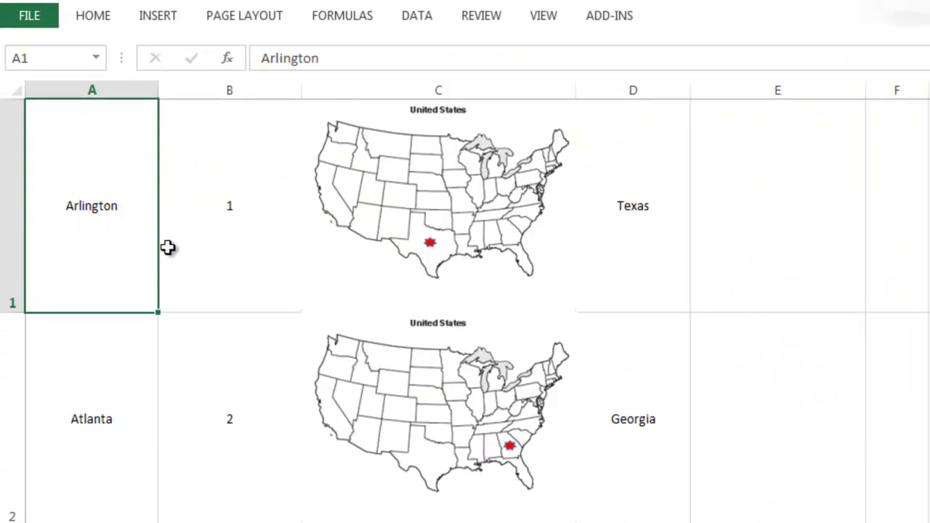
click(325, 185)
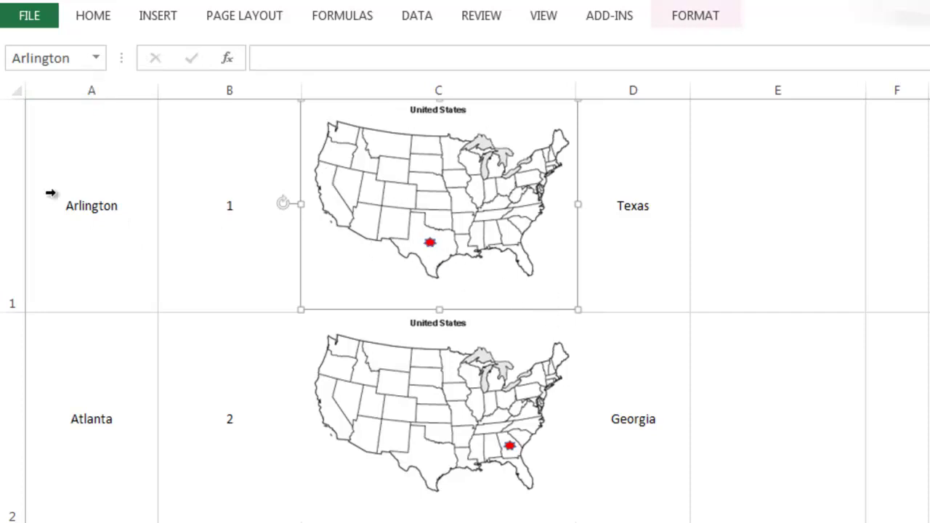
drag(18, 154, 10, 417)
click(118, 226)
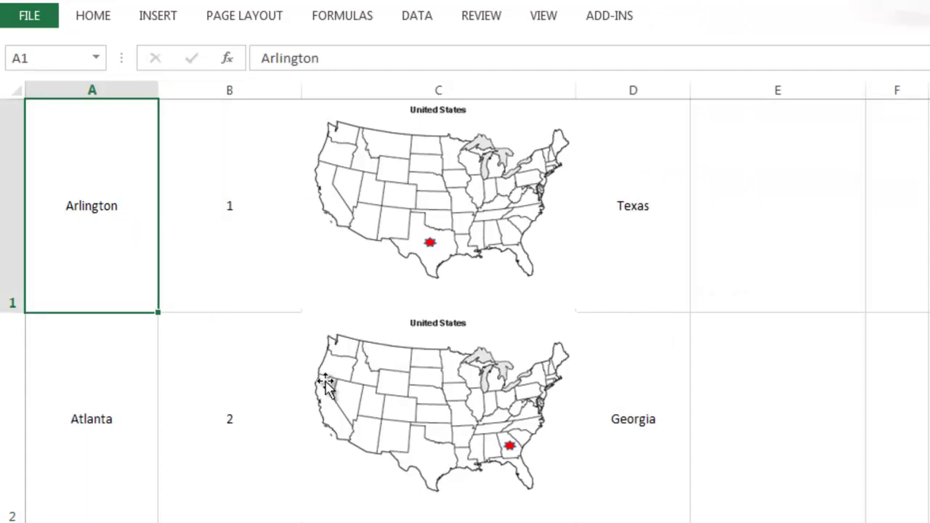
Step: Nudge the red star on the Atlanta map slightly upward within Georgia
click(367, 365)
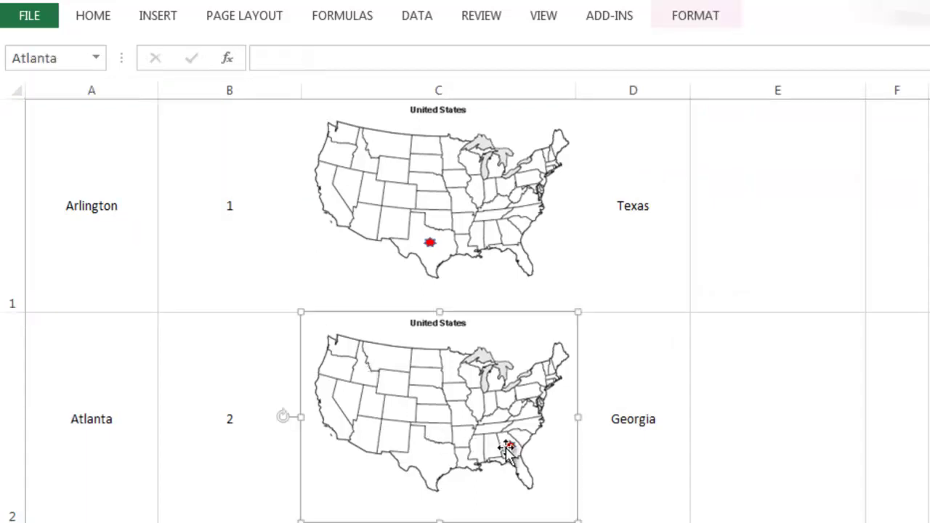
mouse_move(510, 446)
mouse_down()
mouse_move(438, 424)
mouse_move(510, 446)
mouse_up()
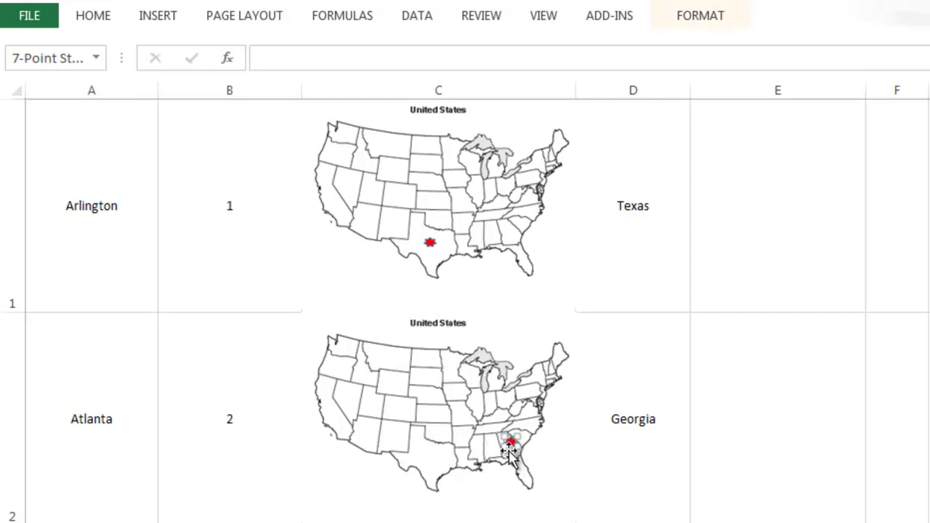
click(715, 453)
click(531, 396)
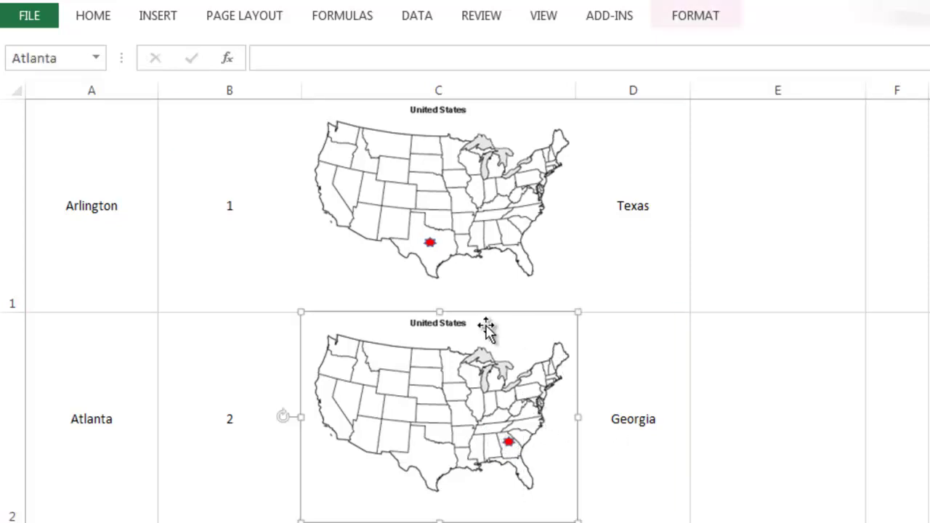
Step: Select cell C2 behind the Atlanta map and inspect the name assigned to it
click(612, 393)
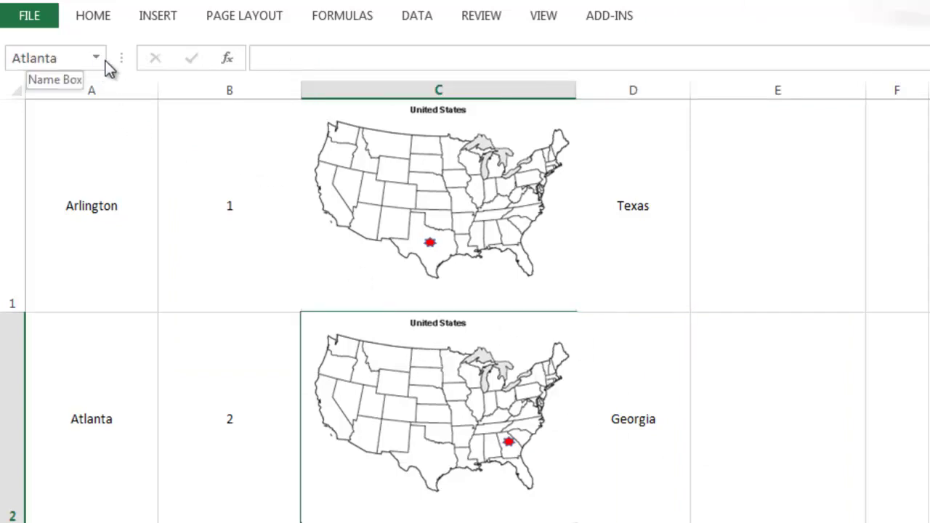
click(56, 58)
click(56, 58)
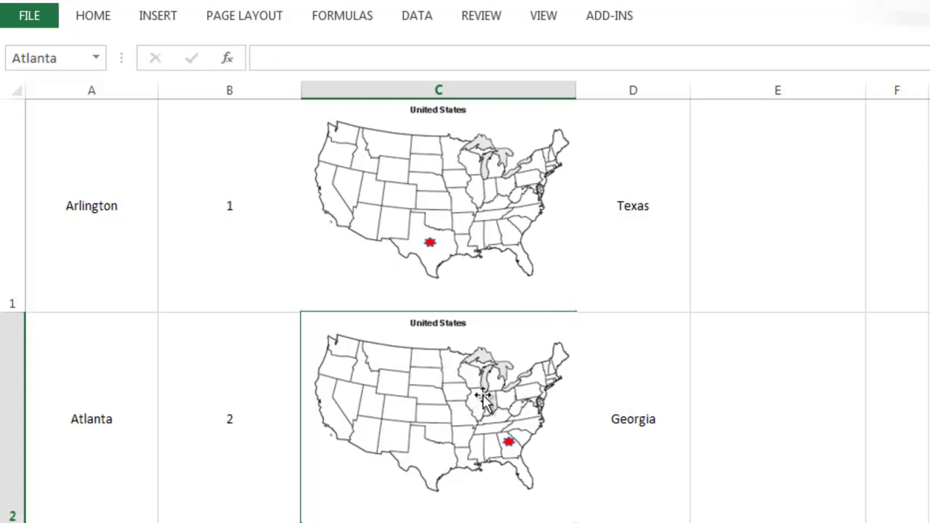
Step: Enlarge the red star on the Atlanta map by stretching it northwest from Georgia
click(509, 442)
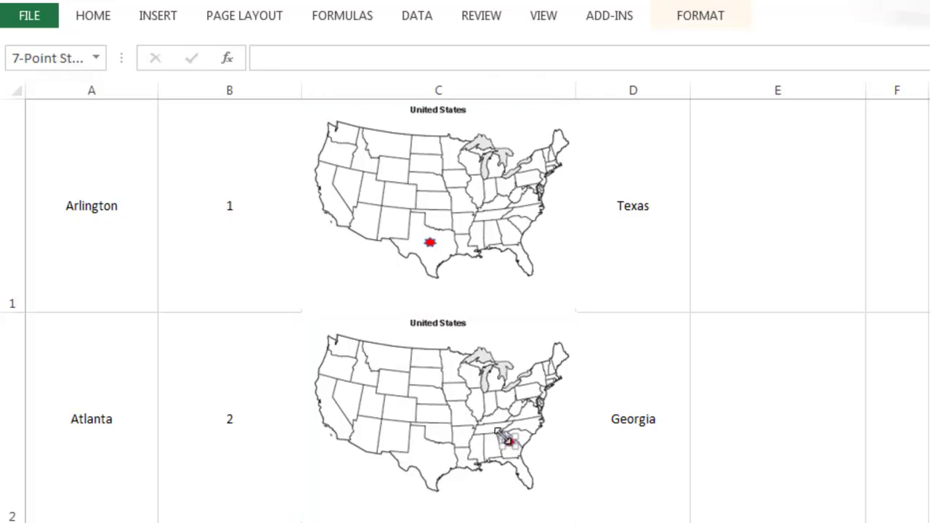
drag(503, 435, 380, 370)
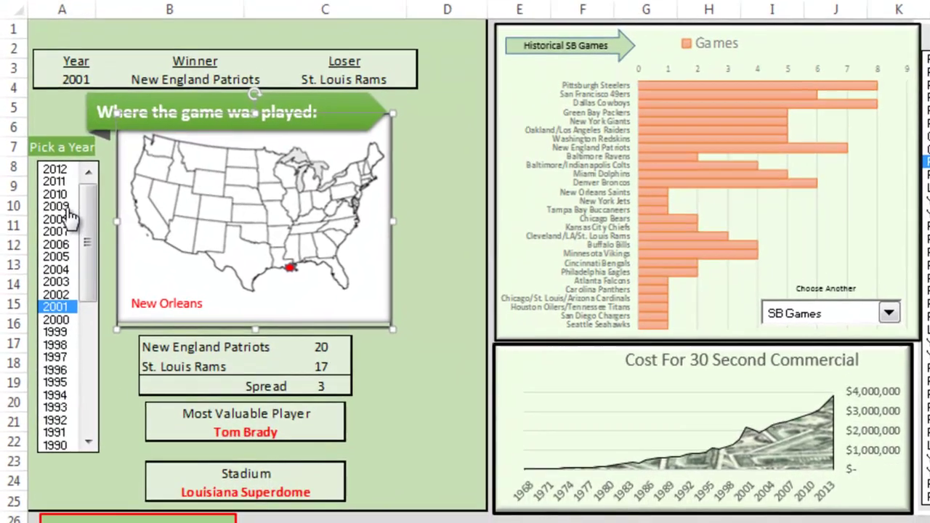
Step: Return to the DashBoard sheet and view the game locations for 2009, 2008, 2007, 2005, 2006, 2012 and 2011, ending on 2005
click(65, 207)
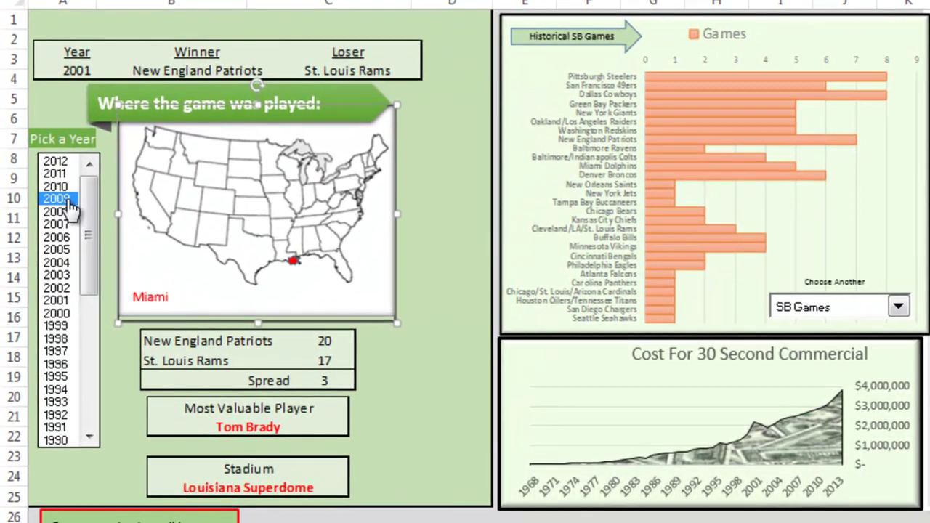
click(62, 219)
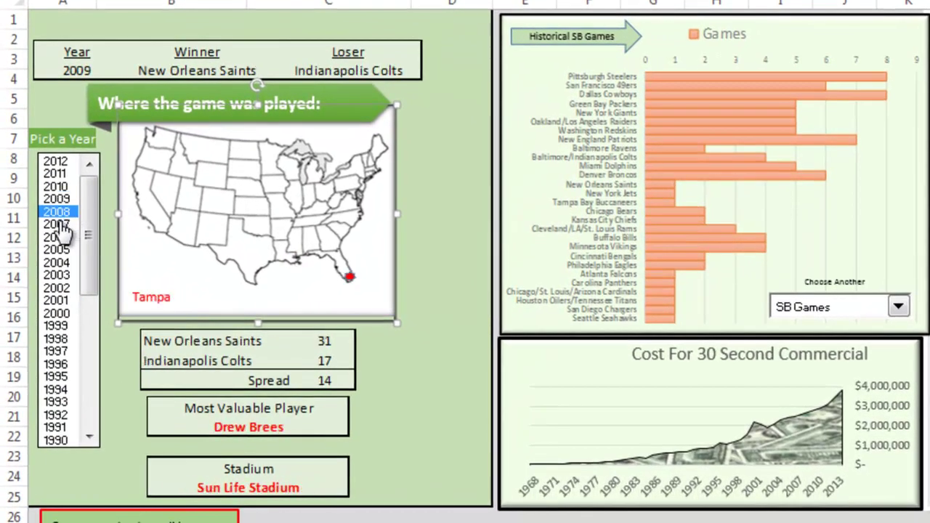
click(61, 224)
click(58, 250)
click(60, 237)
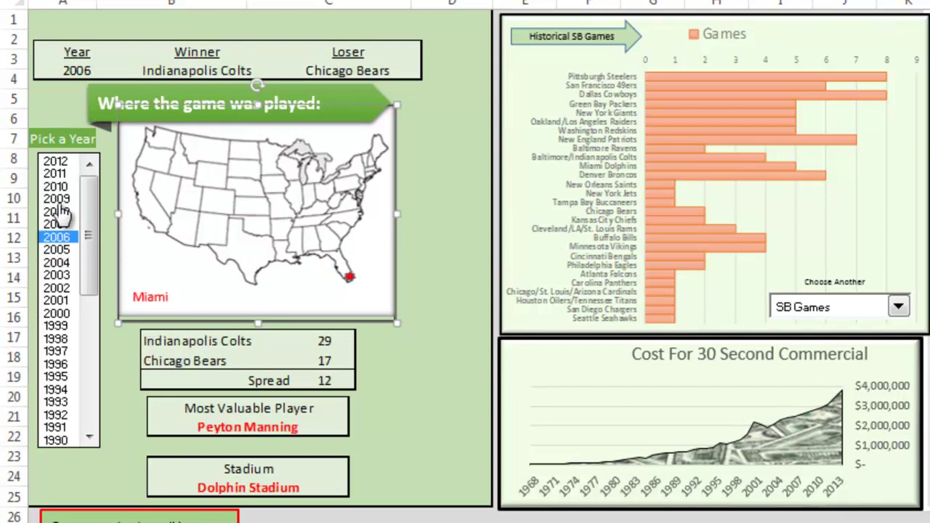
click(56, 162)
click(56, 174)
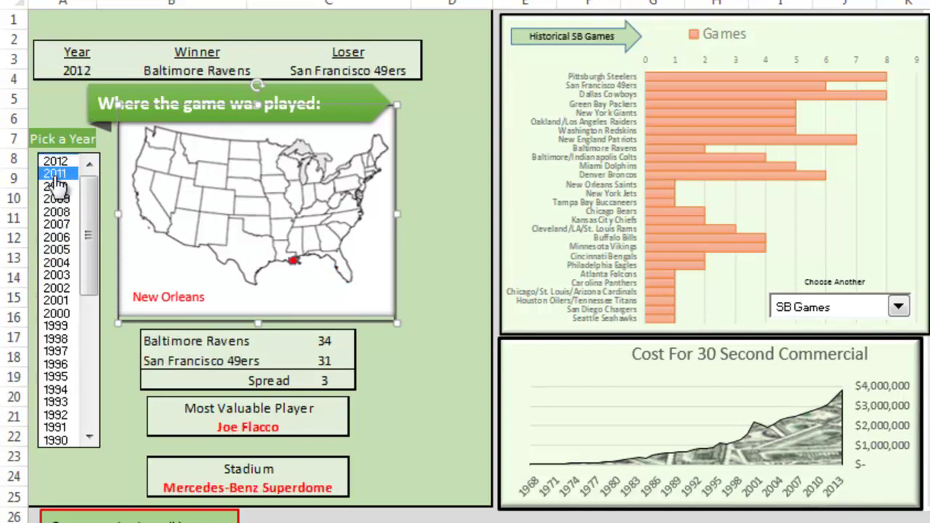
click(58, 251)
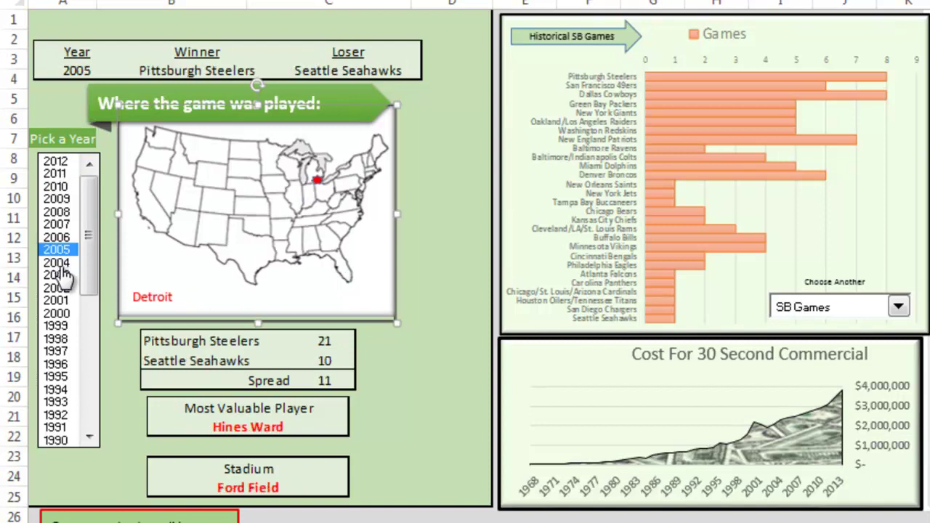
Step: View the game details and map location for each year from 2004 back to 1994, ending on 1992
click(62, 264)
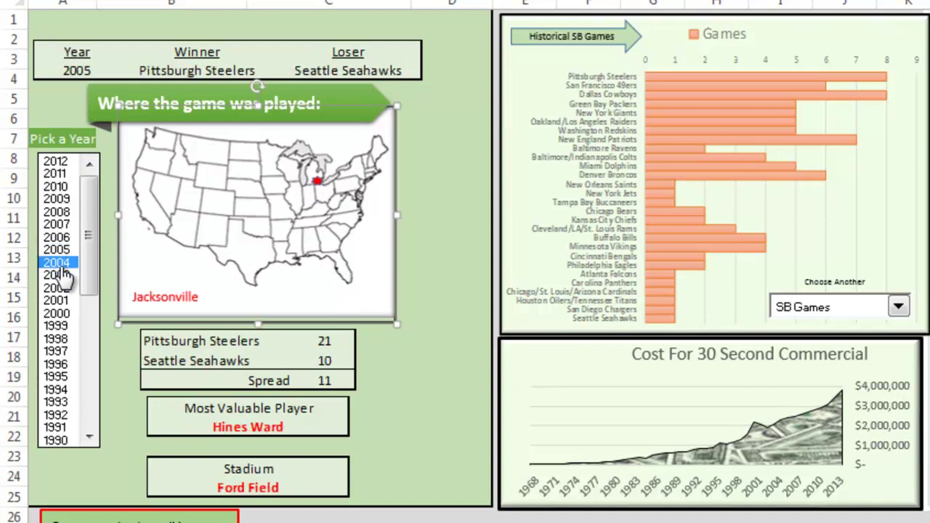
click(62, 276)
click(64, 288)
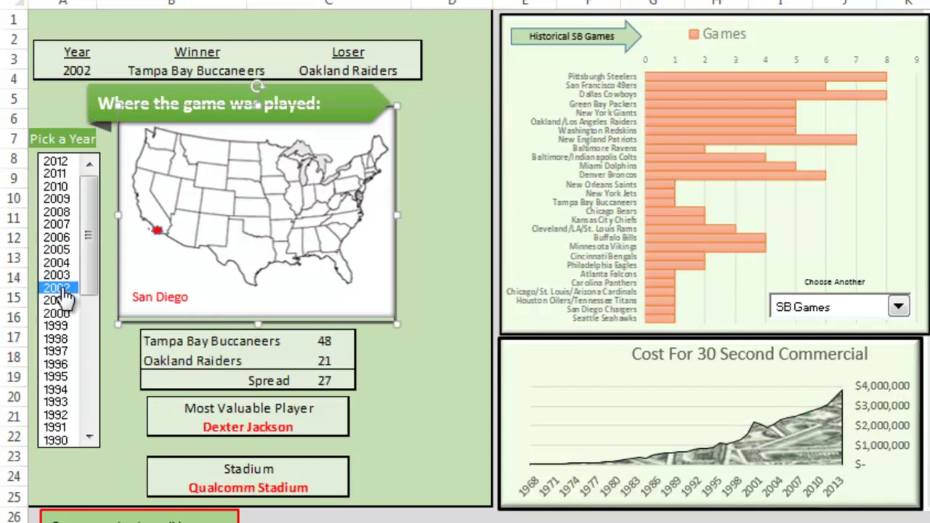
click(63, 300)
click(62, 313)
click(63, 326)
click(63, 338)
click(63, 352)
click(62, 364)
click(62, 376)
click(62, 390)
click(58, 414)
Step: Show the game details and map location for 1996, 1998, 2000, 2001 and 2003, ending on 2004
click(58, 365)
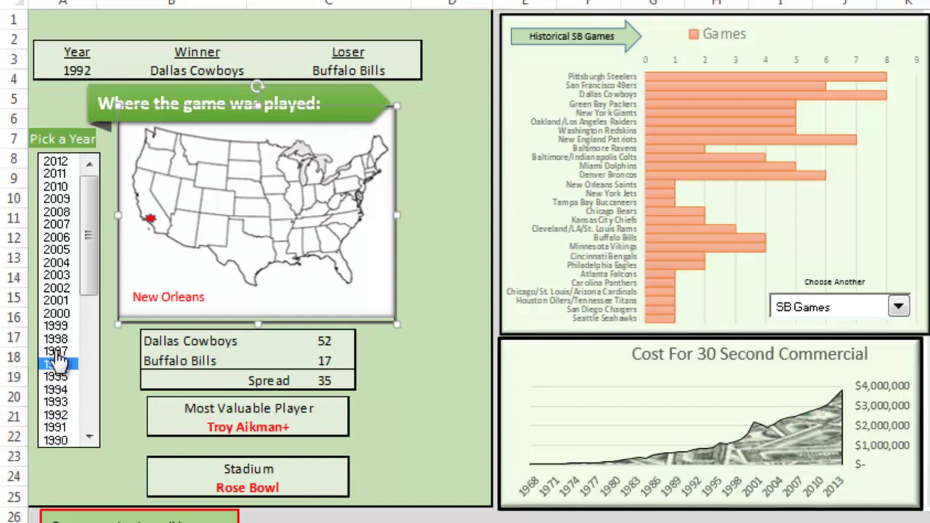
click(61, 338)
click(60, 313)
click(58, 303)
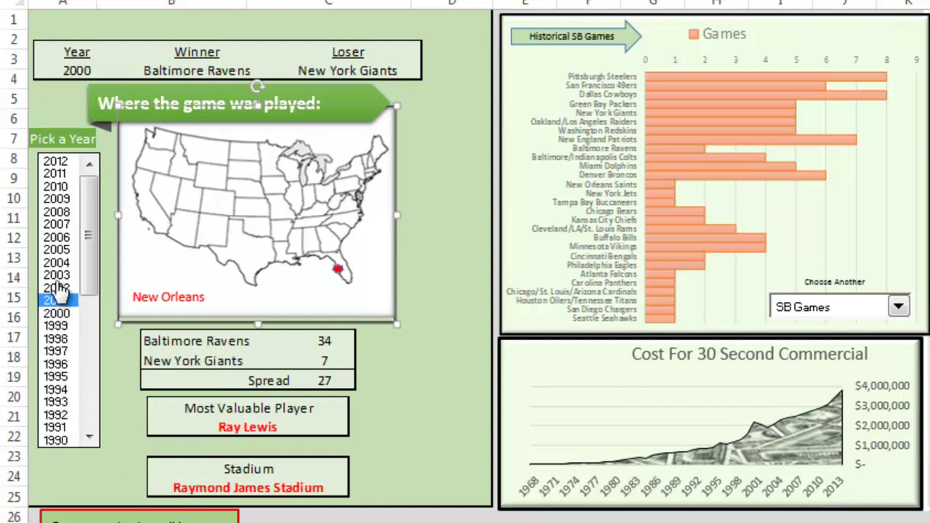
click(59, 276)
click(58, 264)
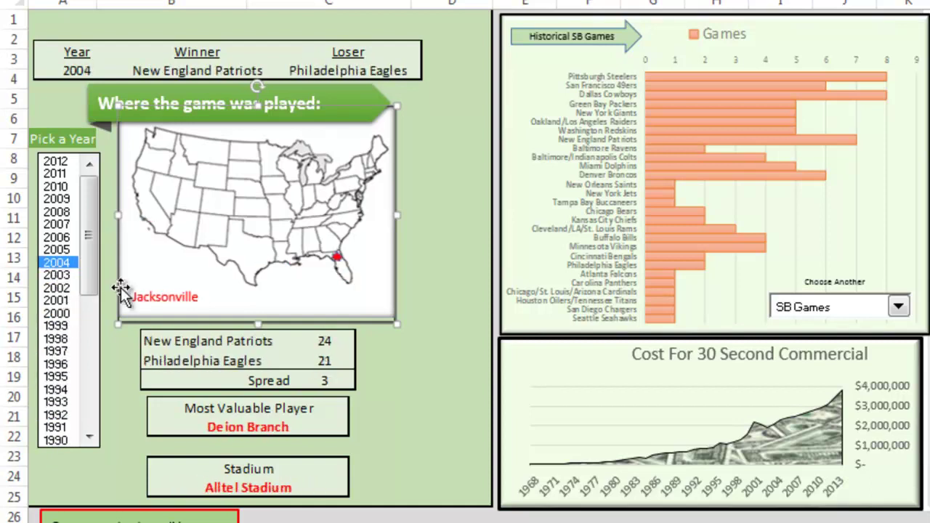
Step: Deselect the map picture and set the map index in cell B7 to 2
click(125, 371)
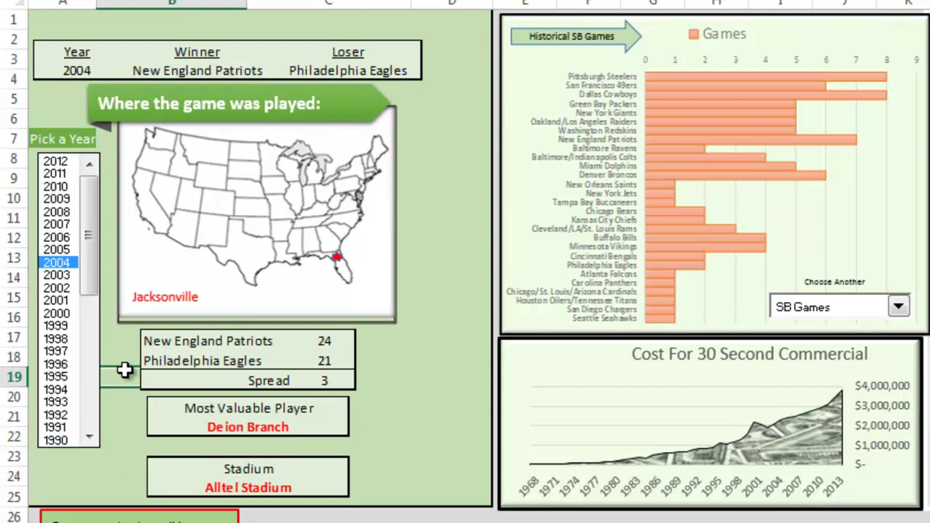
key(ctrl+Up)
key(Up)
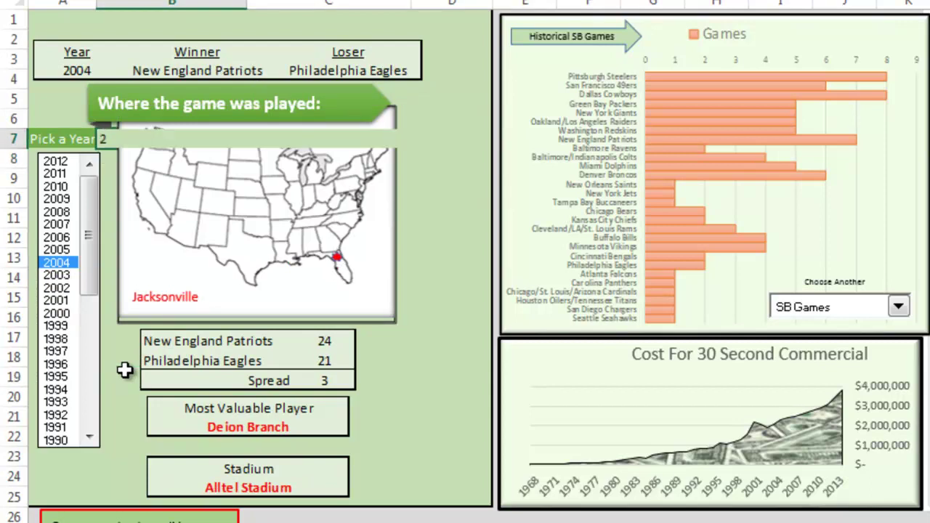
key(Down)
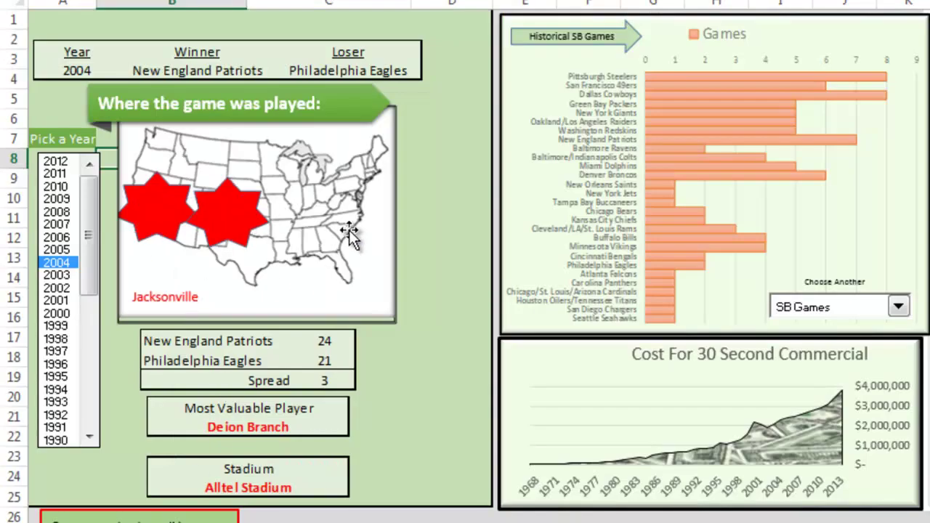
Step: Select the map picture showing where the game was played and highlight its =Mychart link formula for inspection
right_click(250, 158)
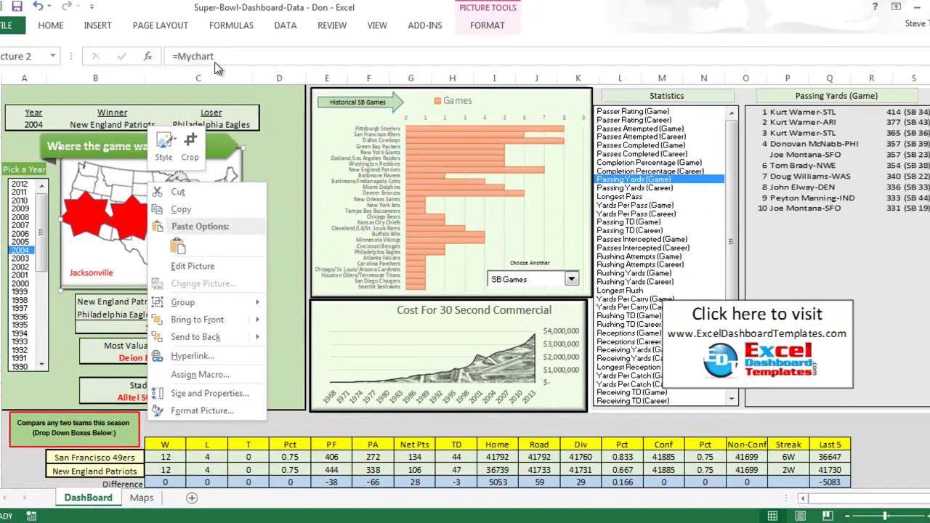
key(Escape)
click(240, 58)
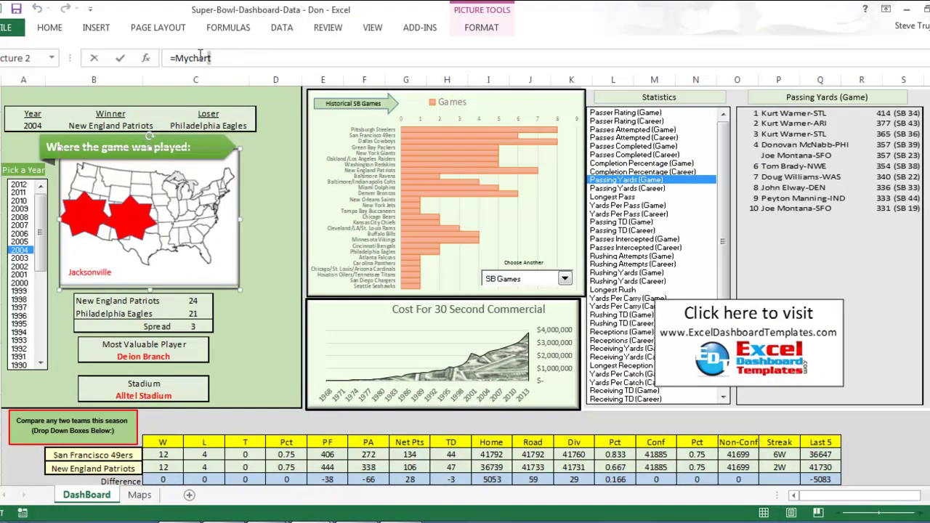
drag(179, 56, 162, 63)
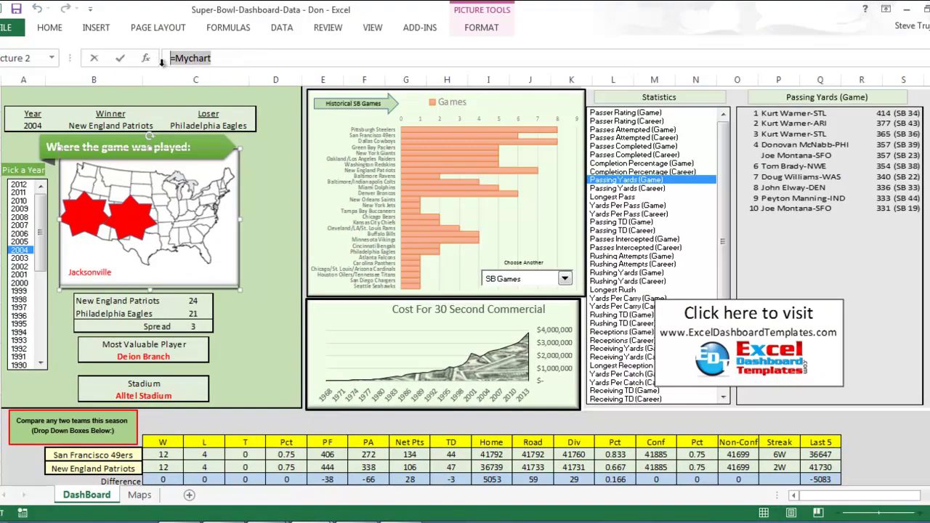
click(276, 196)
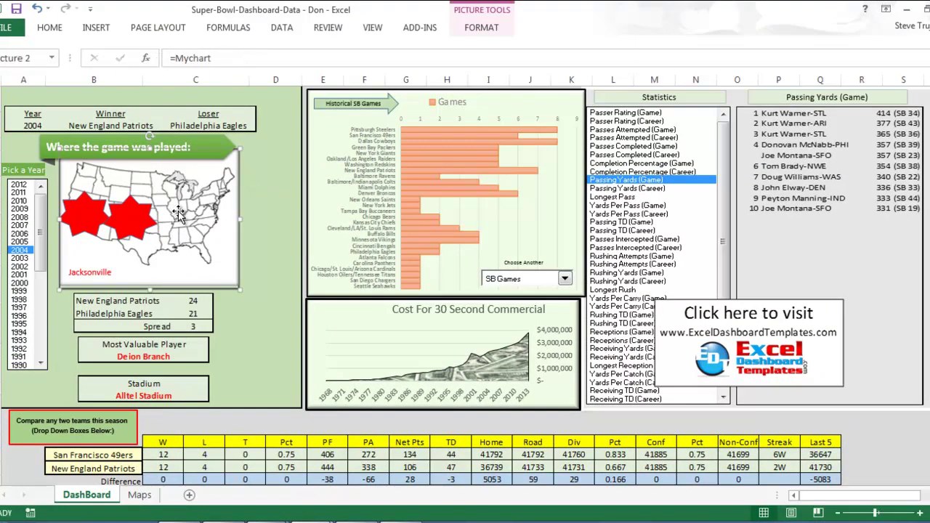
Step: View the game details and map location for 2008 and 2002, ending on 1998
click(20, 218)
click(20, 267)
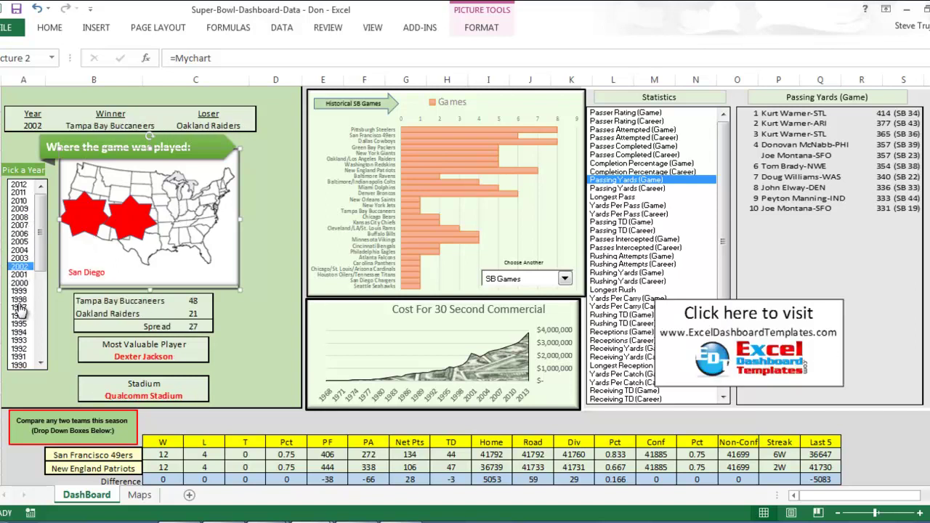
click(20, 300)
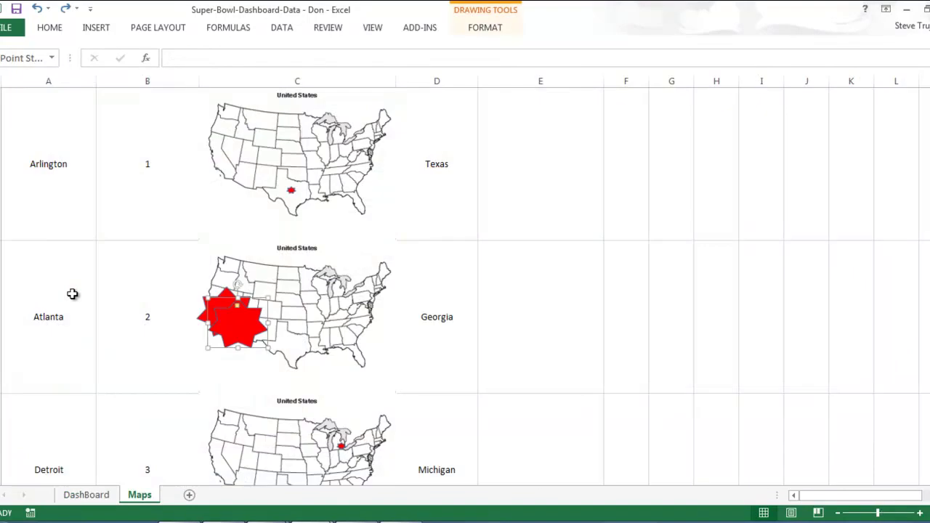